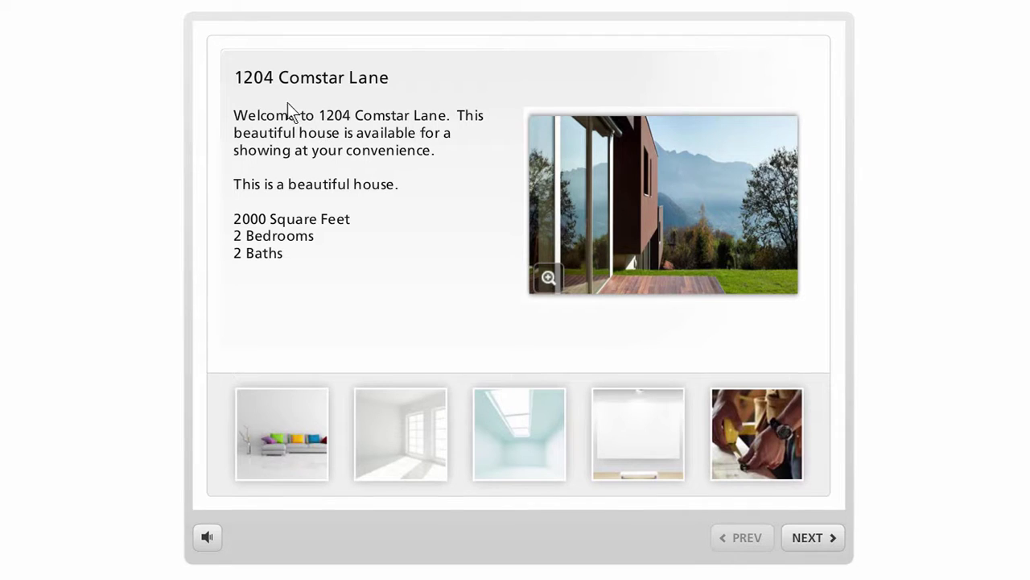
# Step: Preview the Comstar tour's house photo zoom, then the Living Room and Pride steps
pyautogui.click(659, 231)
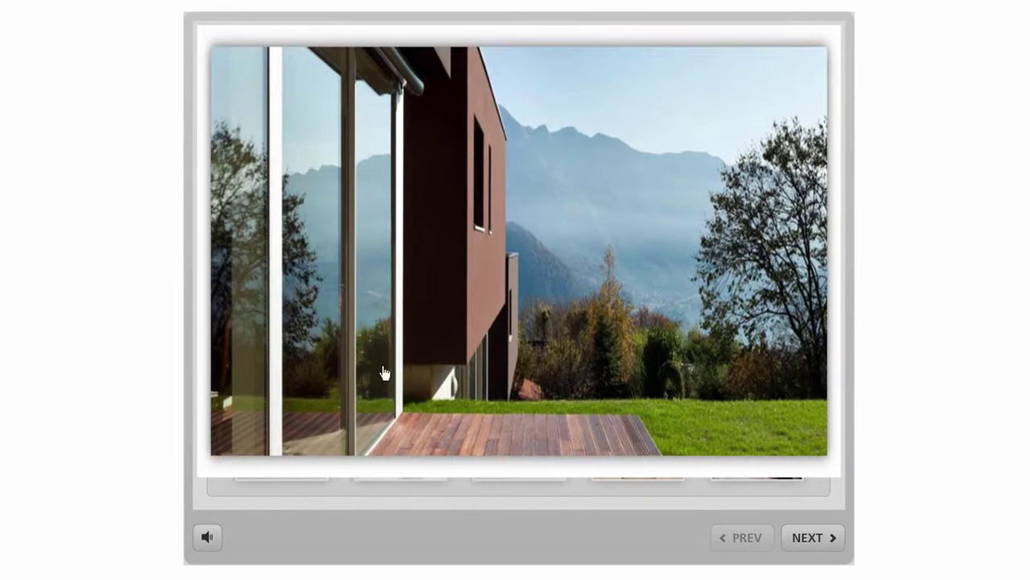
pyautogui.click(528, 277)
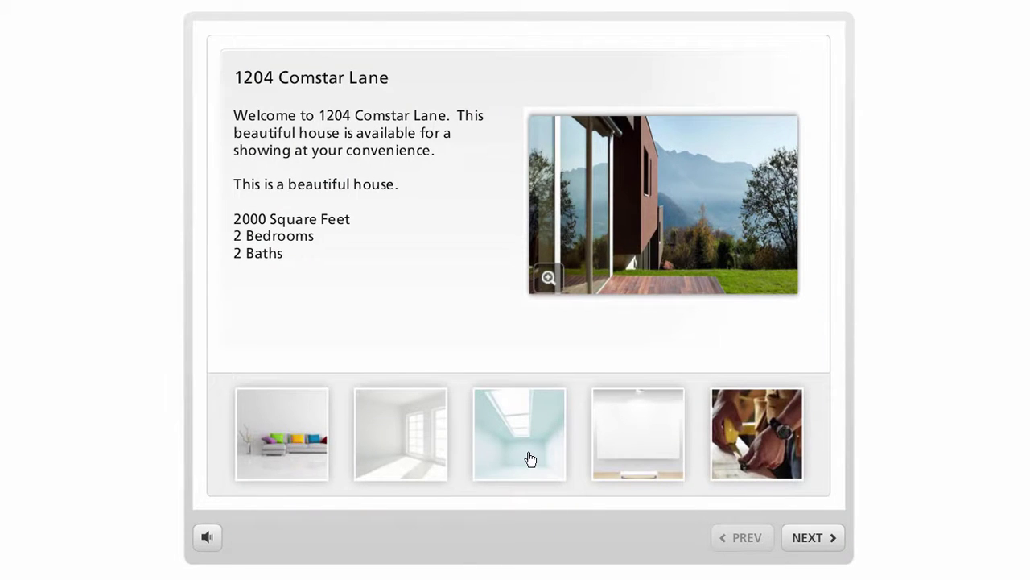
pyautogui.click(292, 426)
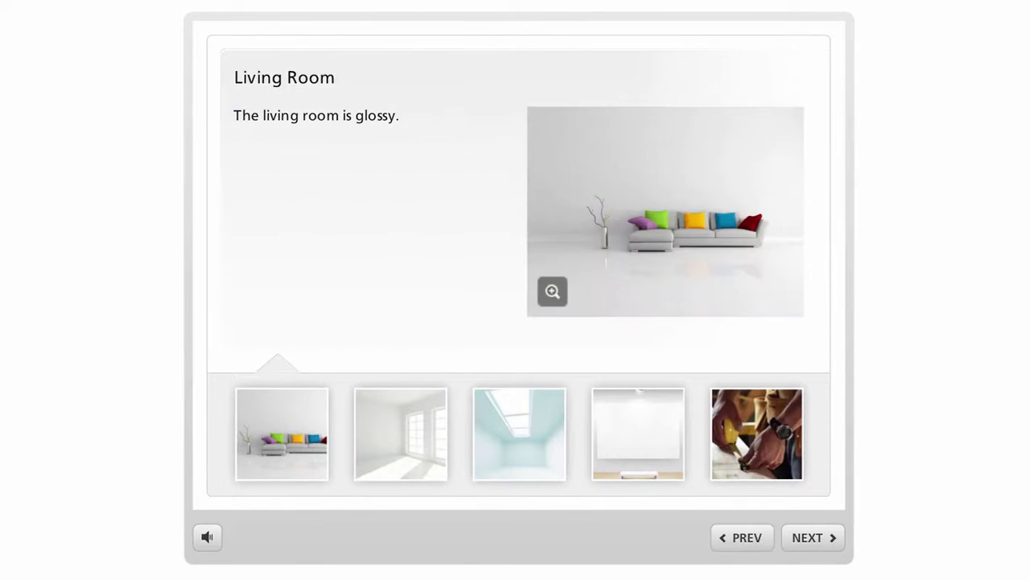
pyautogui.click(738, 442)
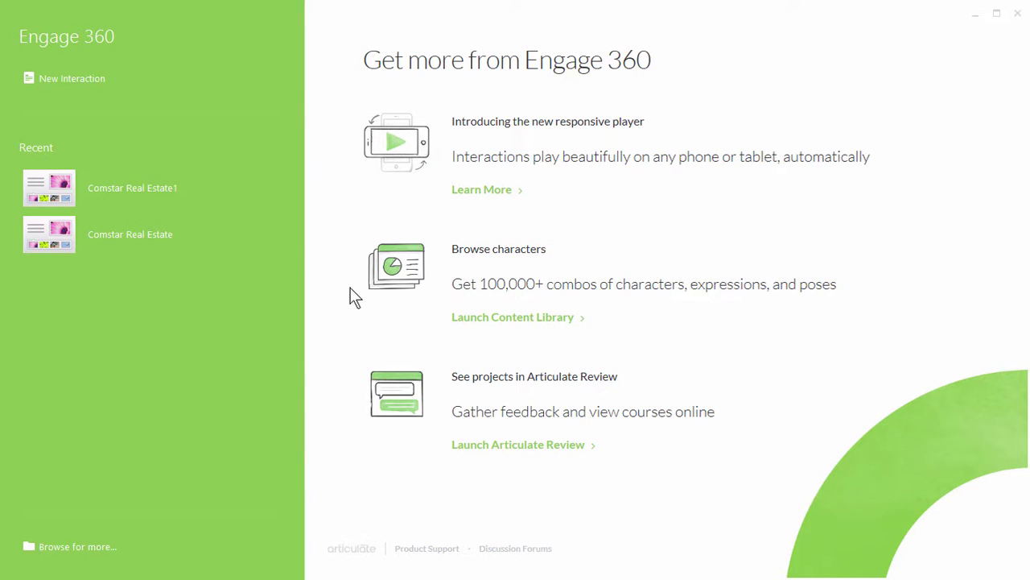
# Step: Create a new interaction from the Media Panel template
pyautogui.click(89, 85)
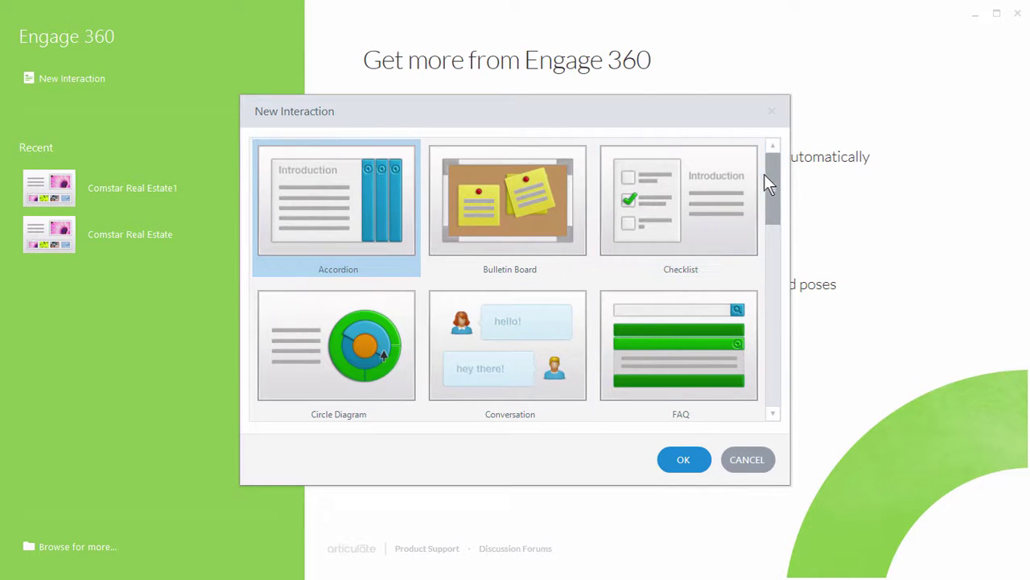
pyautogui.moveTo(774, 178); pyautogui.dragTo(781, 310)
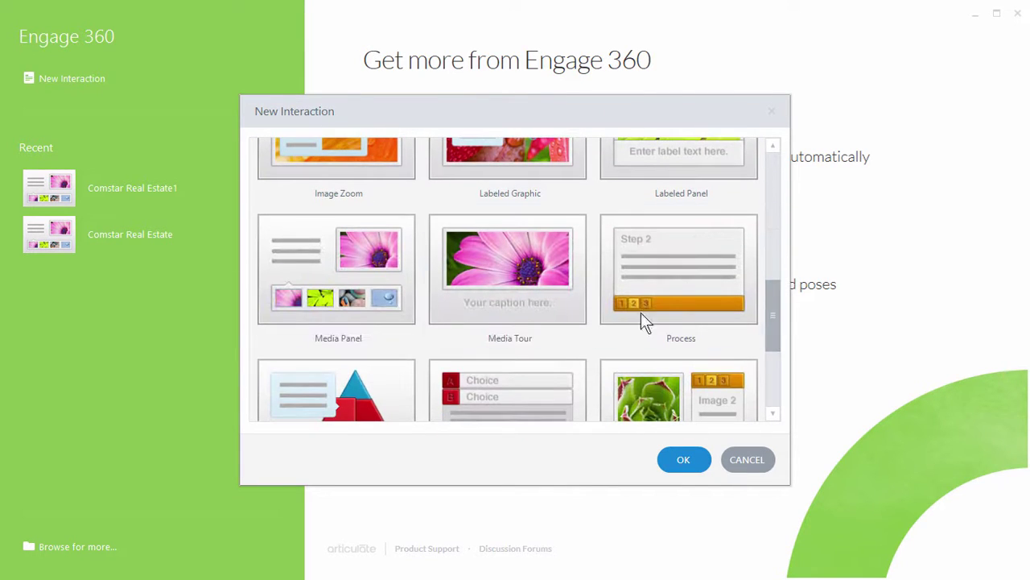
pyautogui.click(358, 251)
pyautogui.click(686, 460)
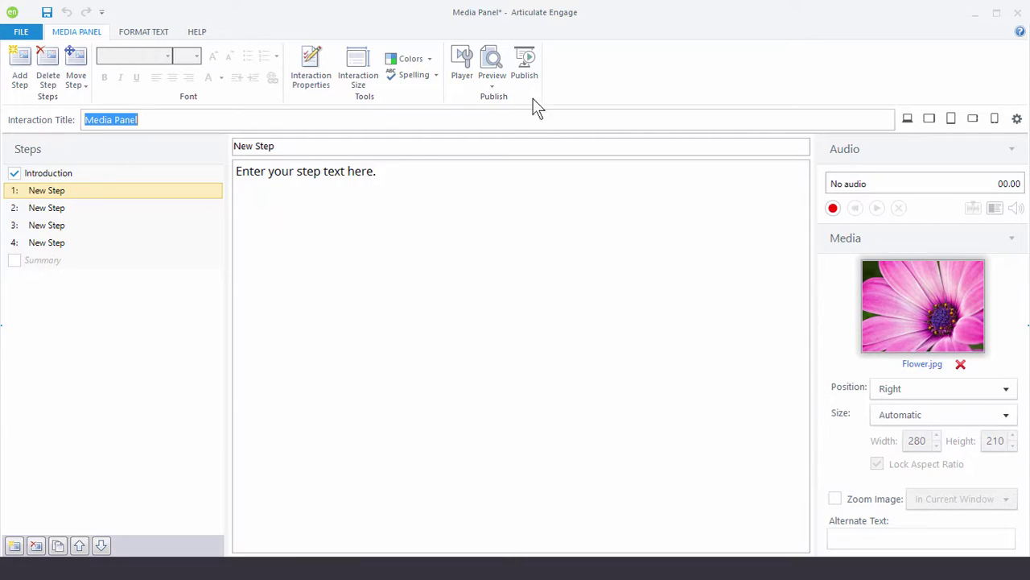
pyautogui.click(494, 83)
pyautogui.click(514, 101)
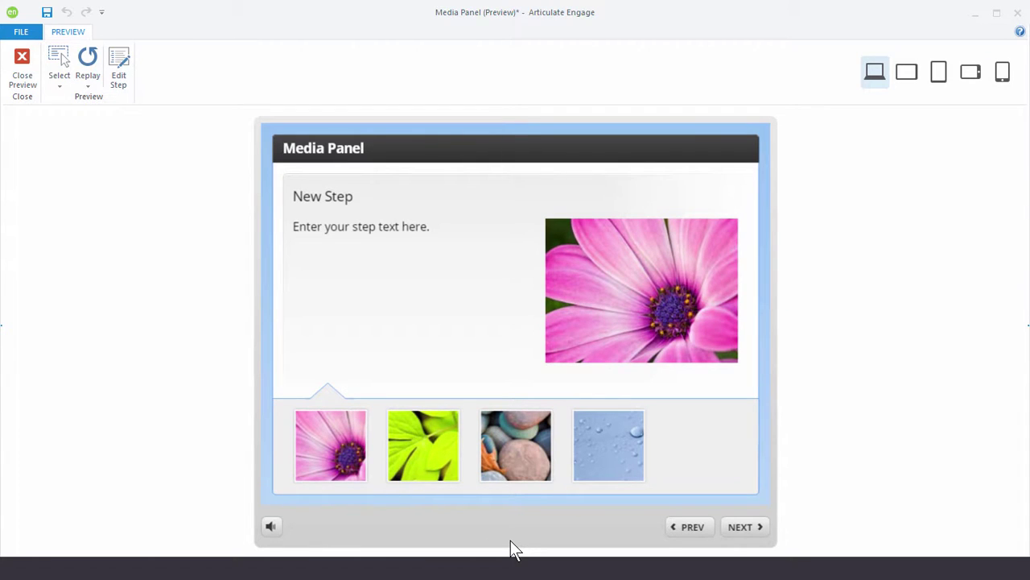
pyautogui.click(414, 465)
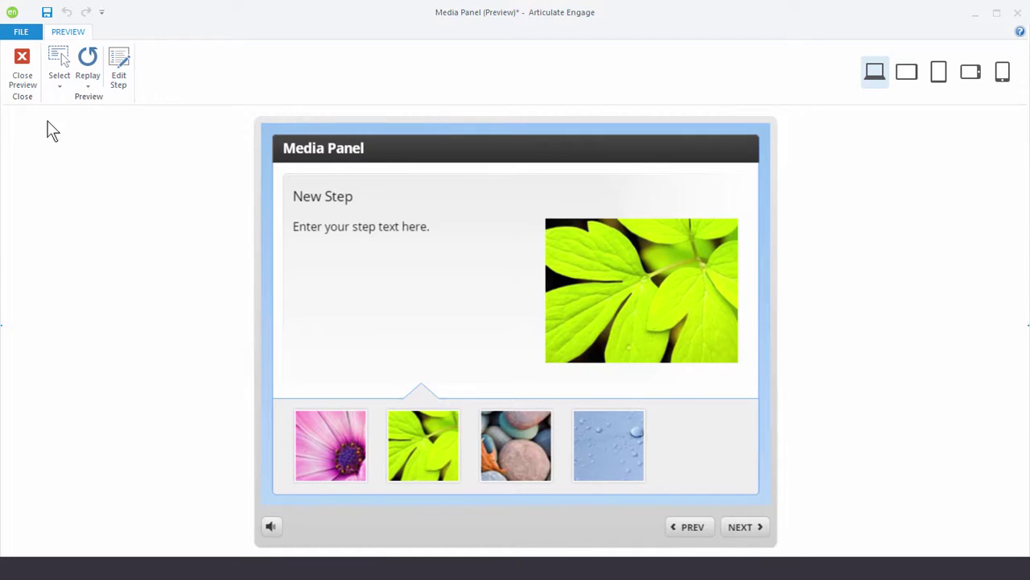
pyautogui.click(22, 64)
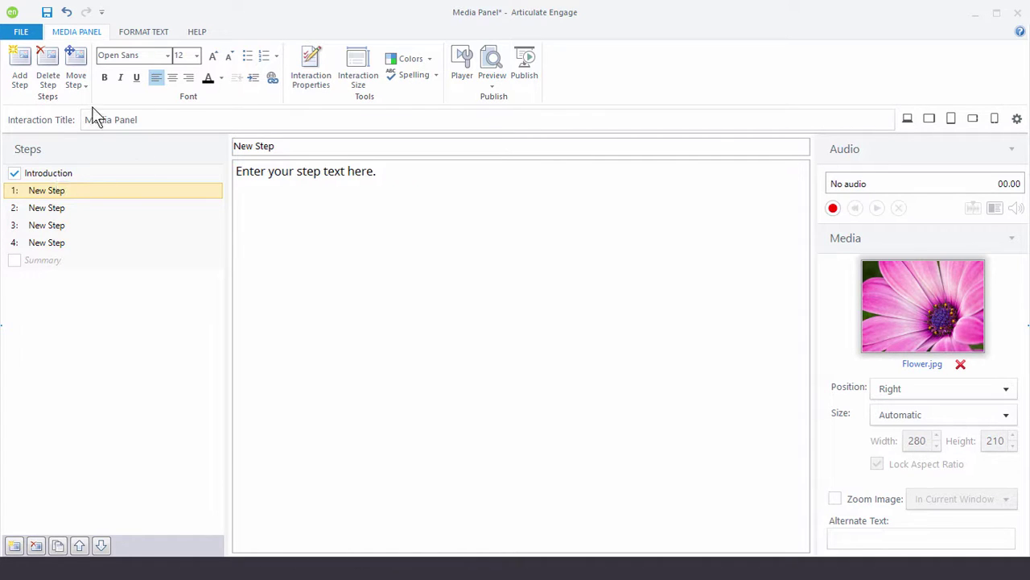
# Step: Copy the 1204 Comstar Lane introduction text from the Notepad notes
pyautogui.click(140, 119)
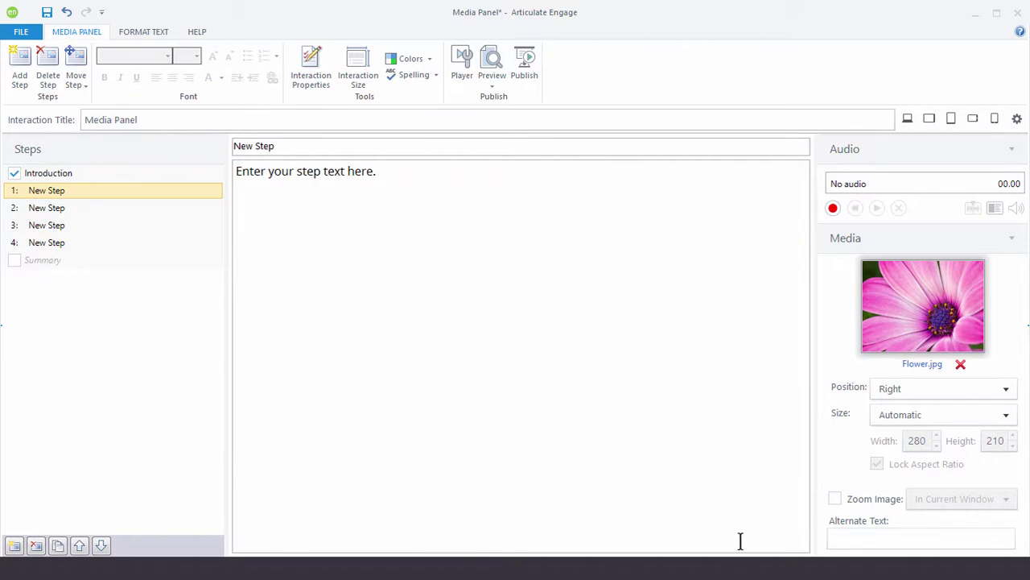
pyautogui.hotkey('alt', 'Tab')
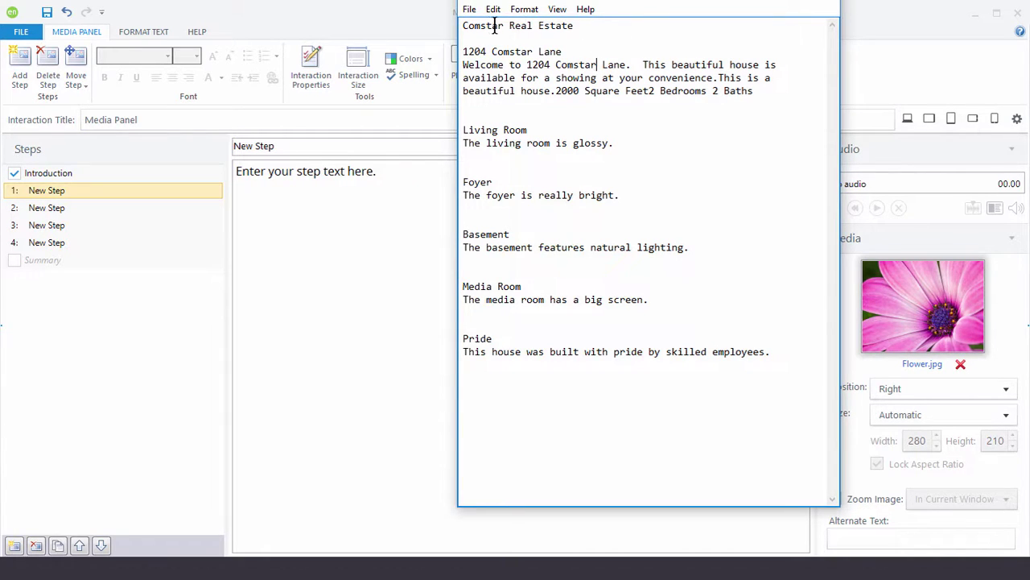
pyautogui.moveTo(463, 25); pyautogui.dragTo(567, 78)
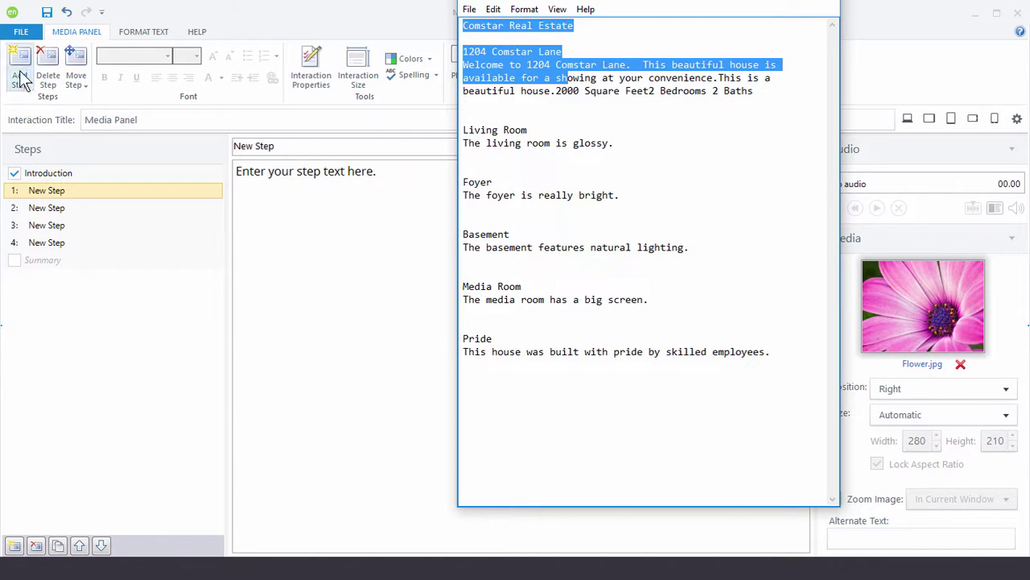
pyautogui.hotkey('alt', 'Tab')
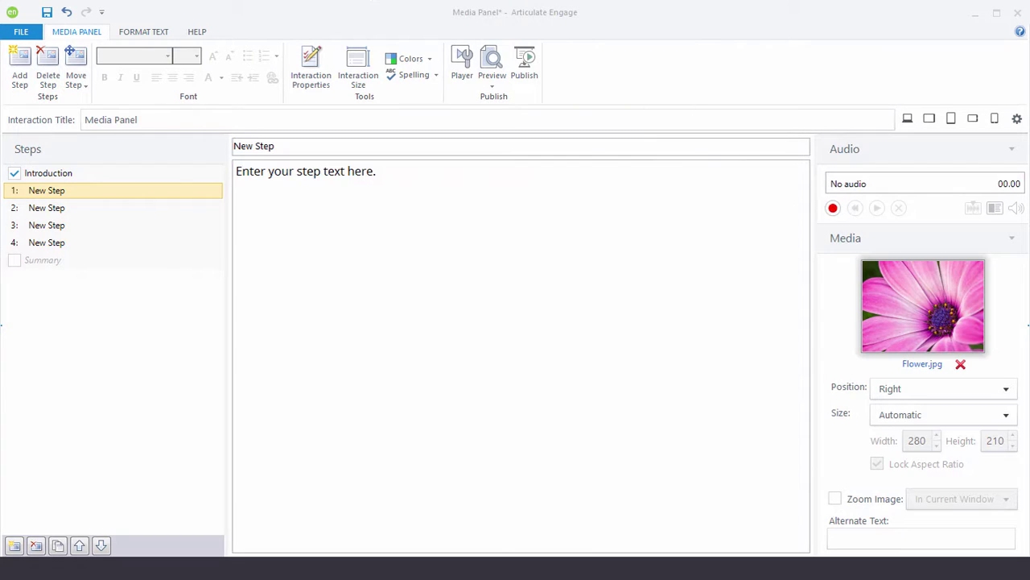
# Step: Add a fifth step and retitle the interaction 'Comstar Real Estate'
pyautogui.click(20, 69)
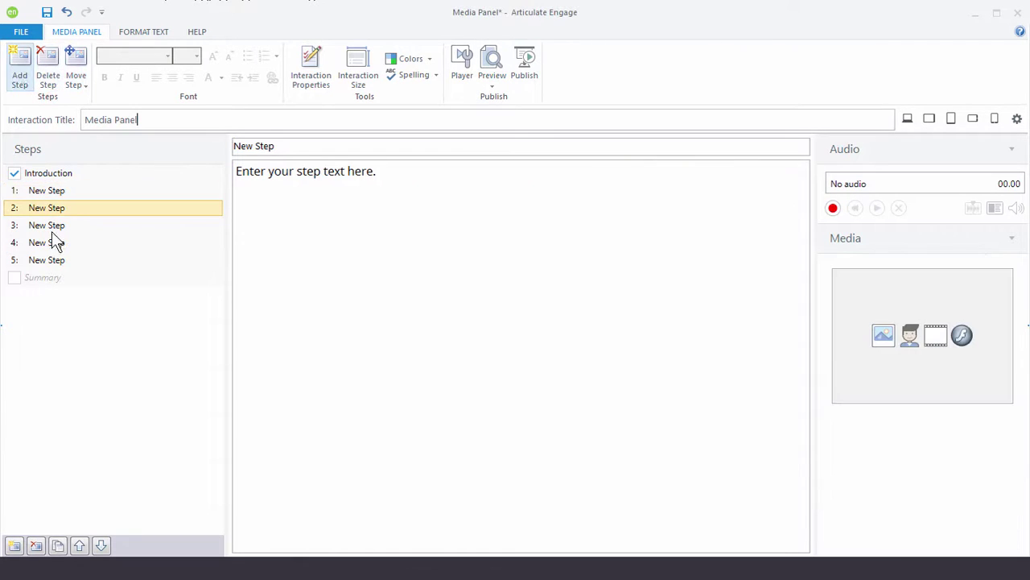
pyautogui.click(57, 176)
pyautogui.moveTo(145, 119); pyautogui.dragTo(83, 117)
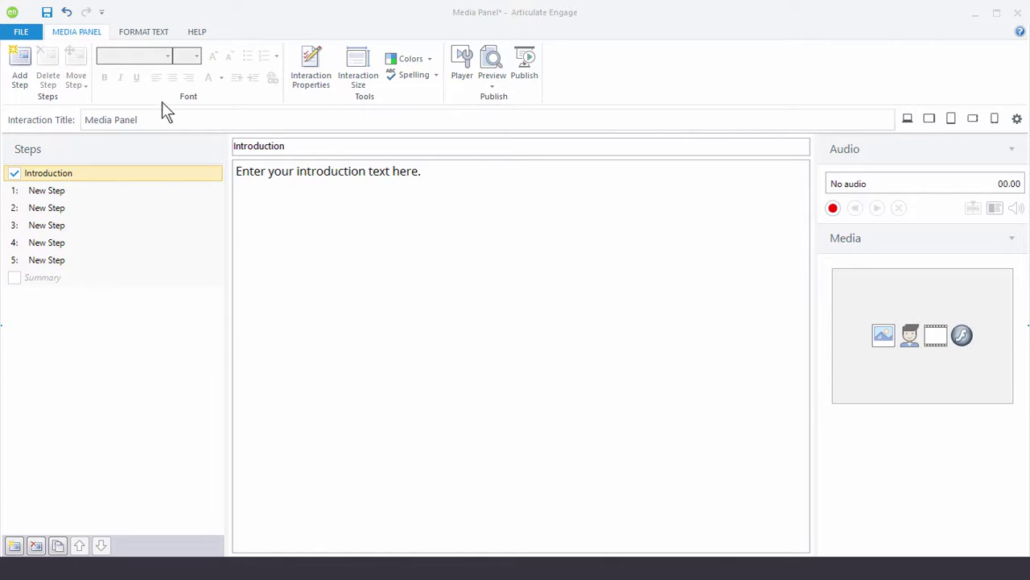
pyautogui.moveTo(154, 120); pyautogui.dragTo(50, 120)
pyautogui.write('Comstar Real Estate')
pyautogui.click(297, 142)
pyautogui.doubleClick(293, 145)
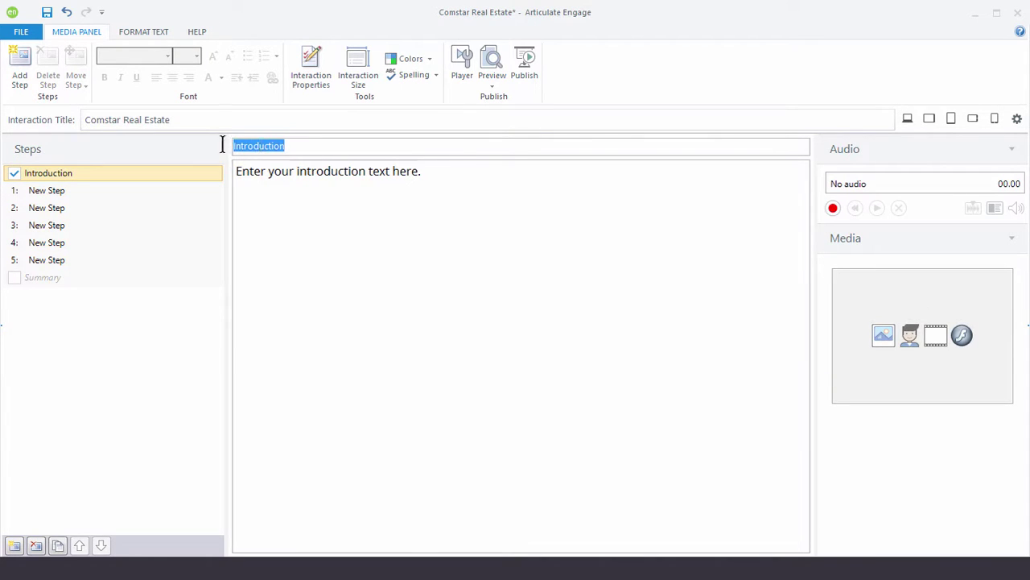
pyautogui.write('1204 Comstar Lane')
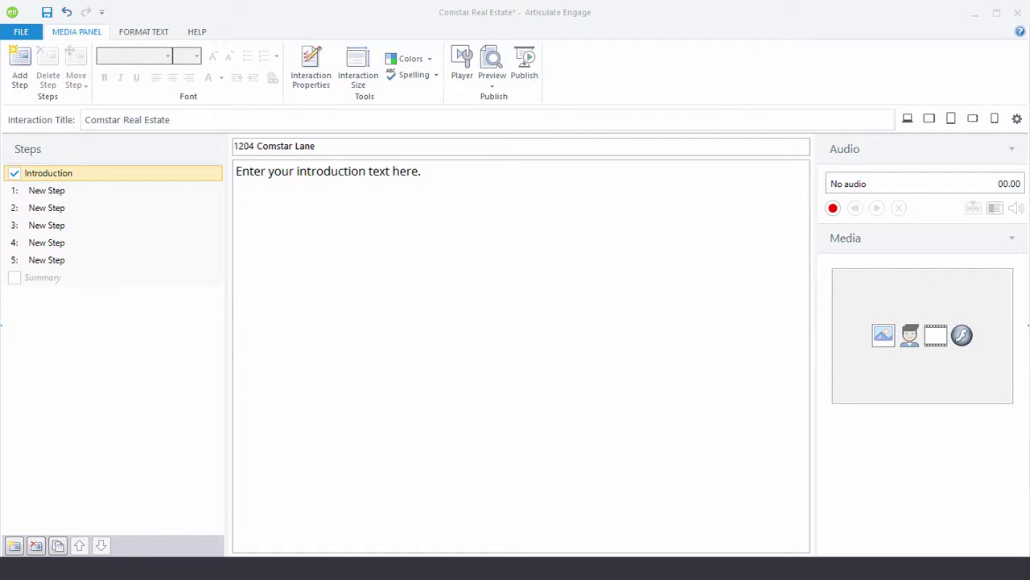
pyautogui.click(233, 170)
pyautogui.write('Welcome to 1204 Comstar Lane.  This beautiful house is available for a showing at your convenience.  This is a beautiful house.  2000 Square Feet 2 Bedrooms 2 Baths')
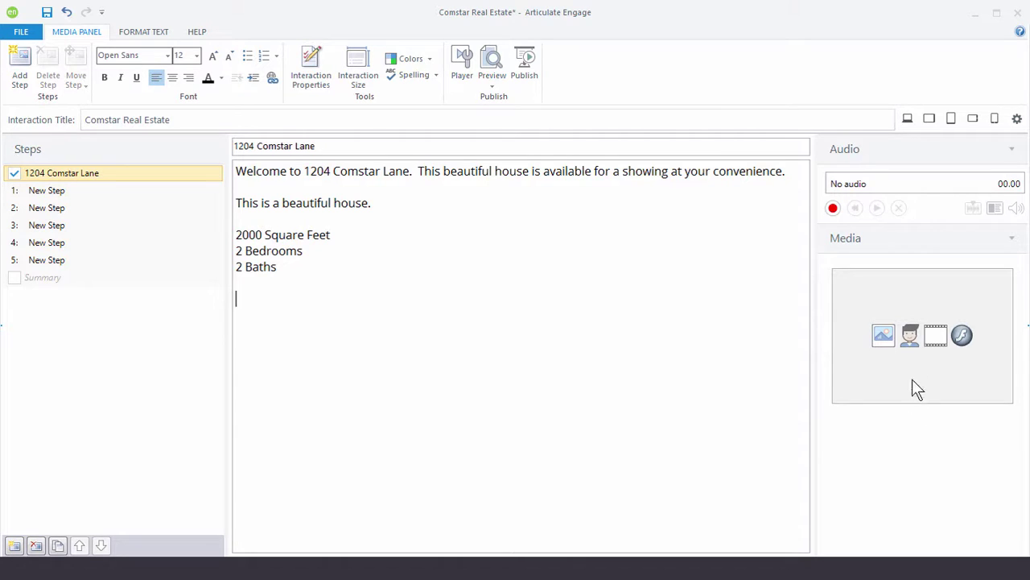
pyautogui.click(884, 337)
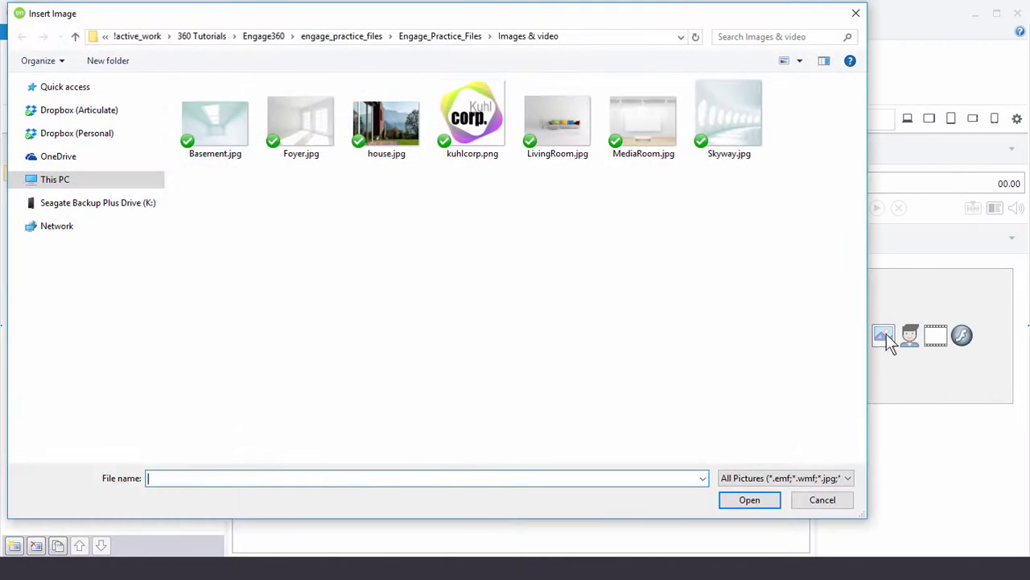
# Step: Insert house.jpg into the introduction and preview the interaction from this step
pyautogui.click(388, 129)
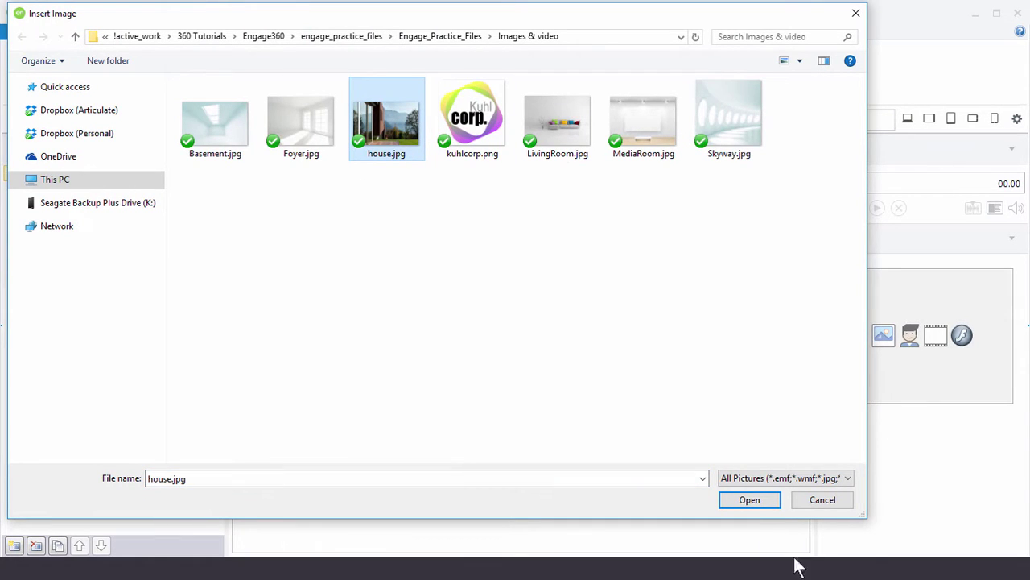
pyautogui.click(749, 500)
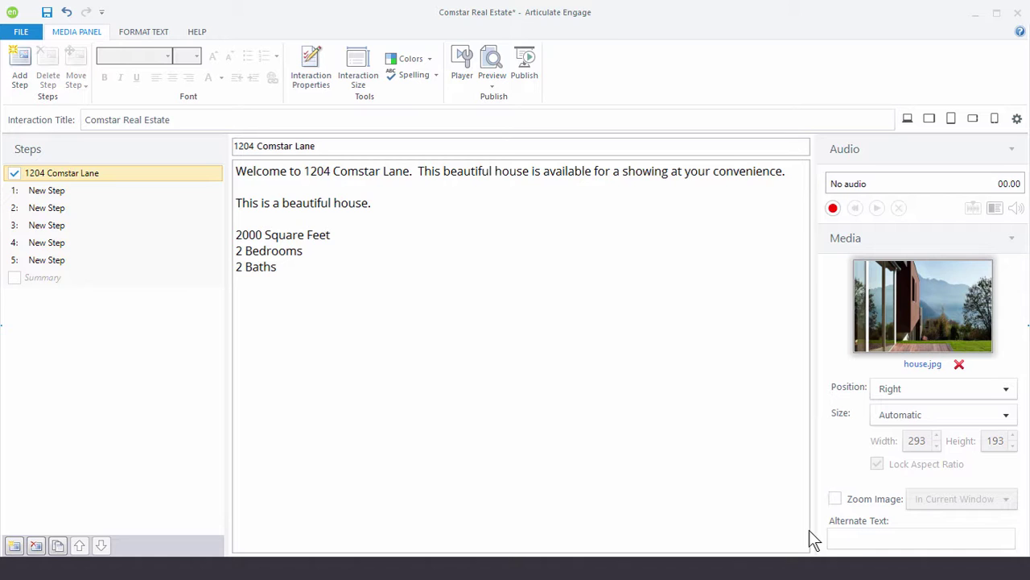
pyautogui.click(493, 80)
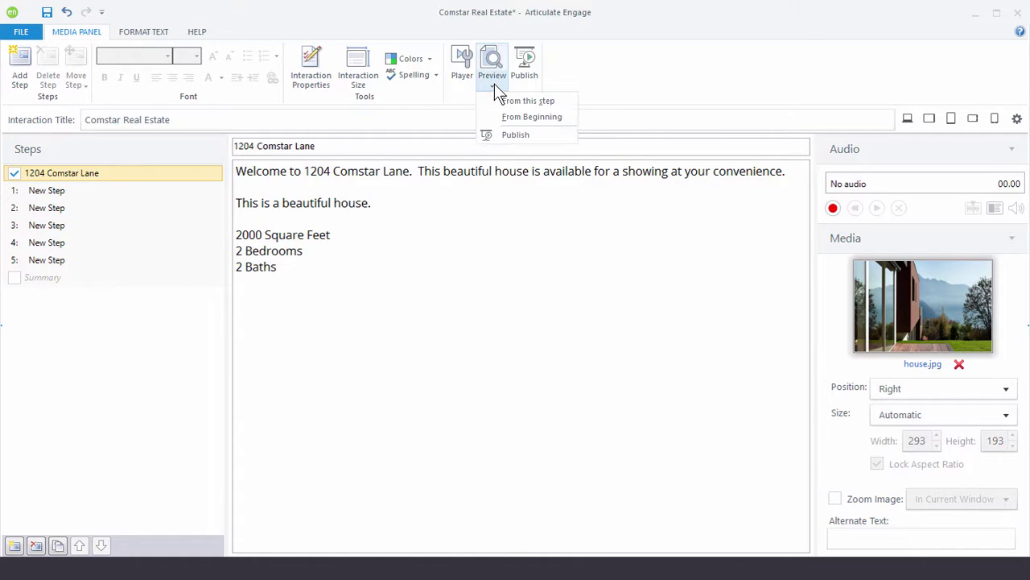
pyautogui.click(520, 101)
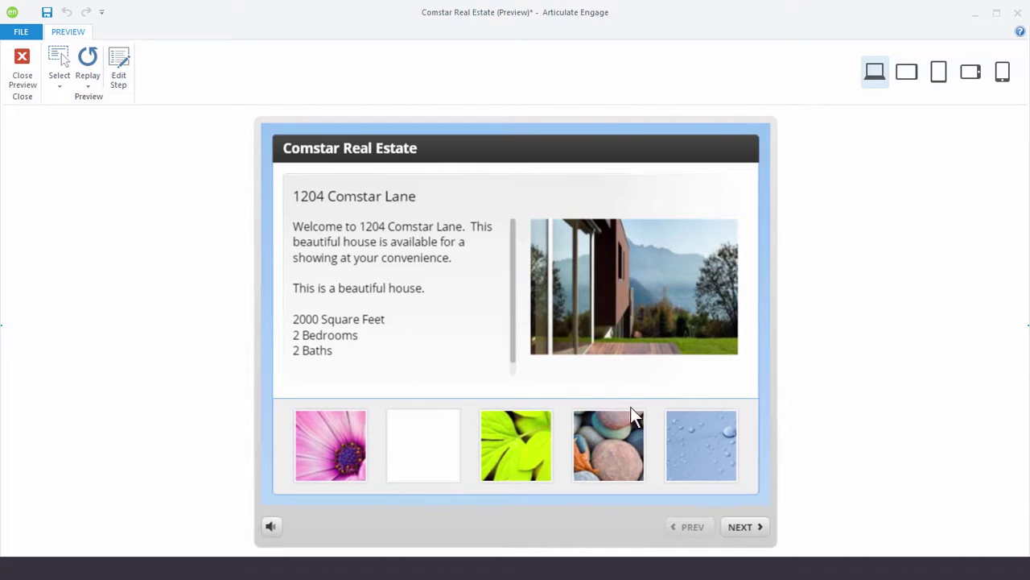
pyautogui.click(22, 65)
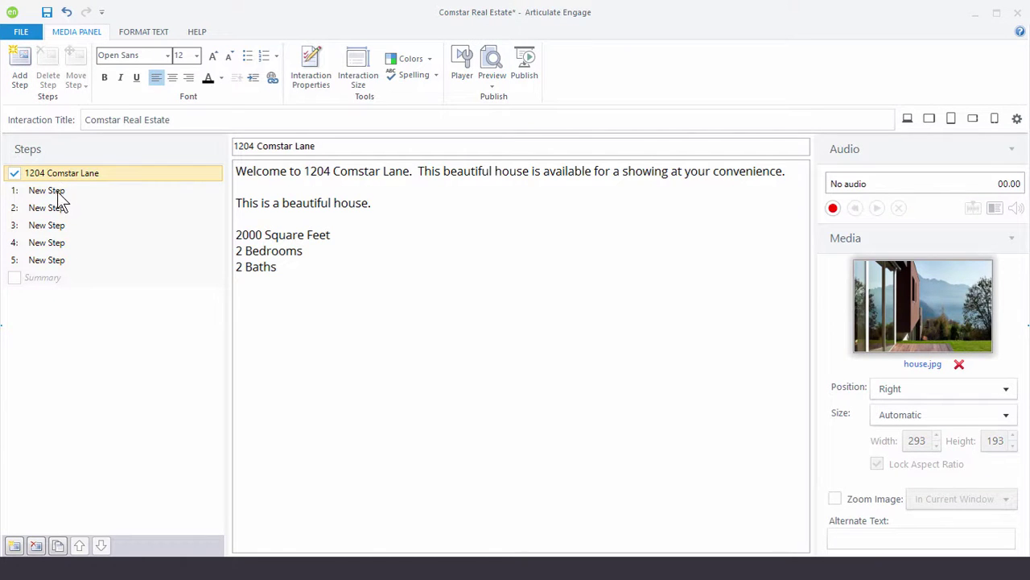
# Step: Rename the first three steps Living Room, Foyer and Basement
pyautogui.click(63, 191)
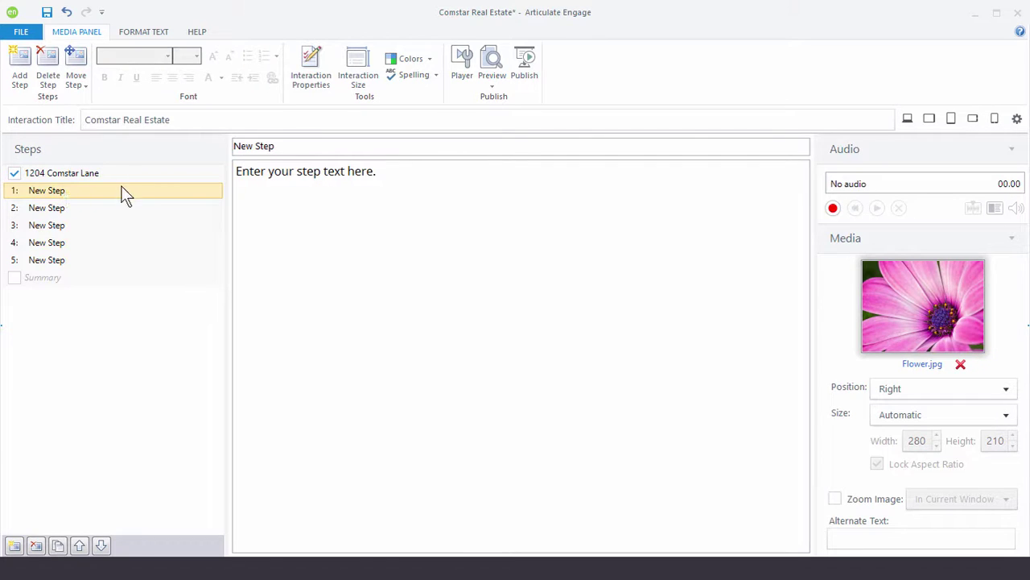
pyautogui.click(74, 190)
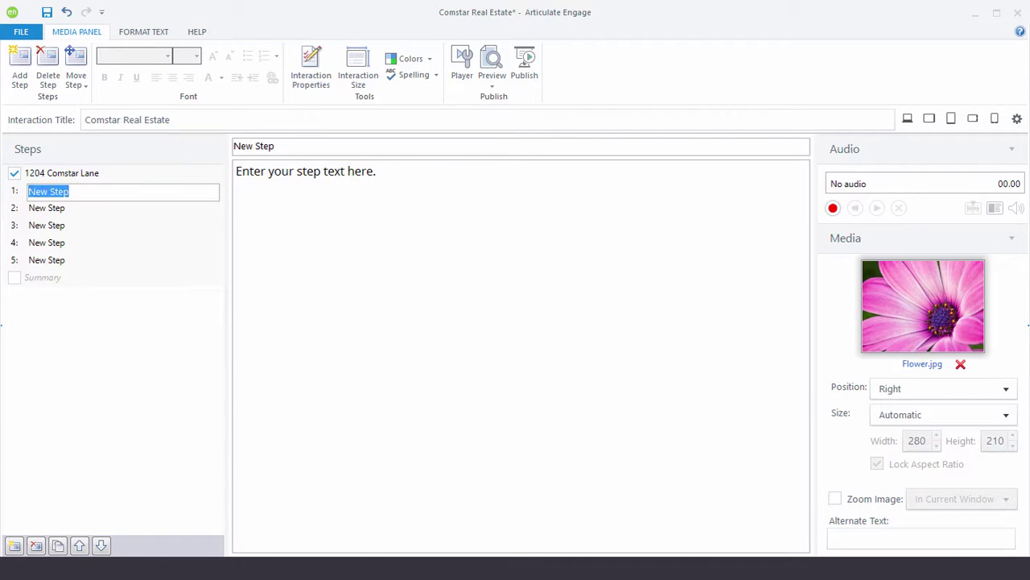
pyautogui.write('Living Room')
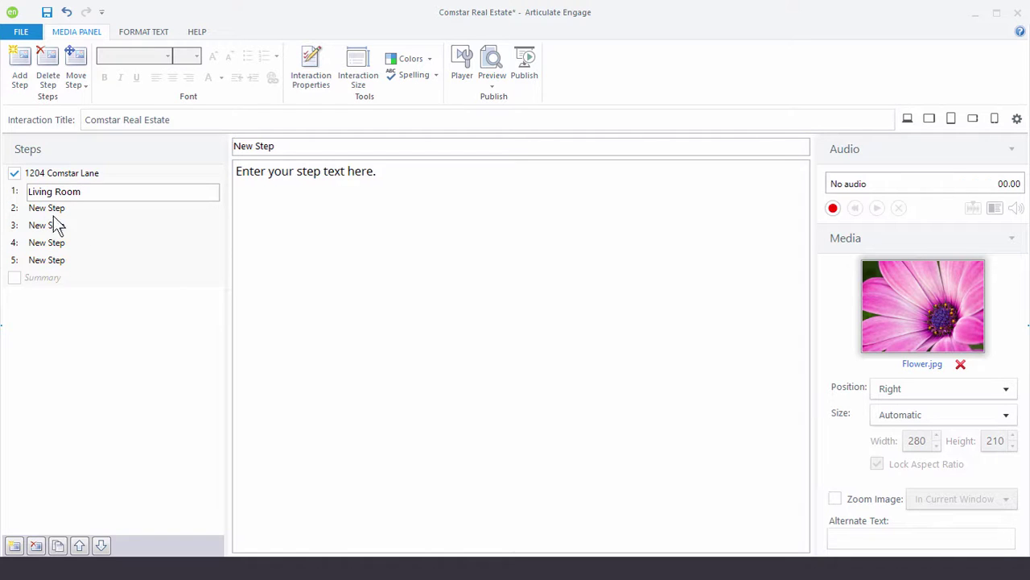
pyautogui.click(291, 146)
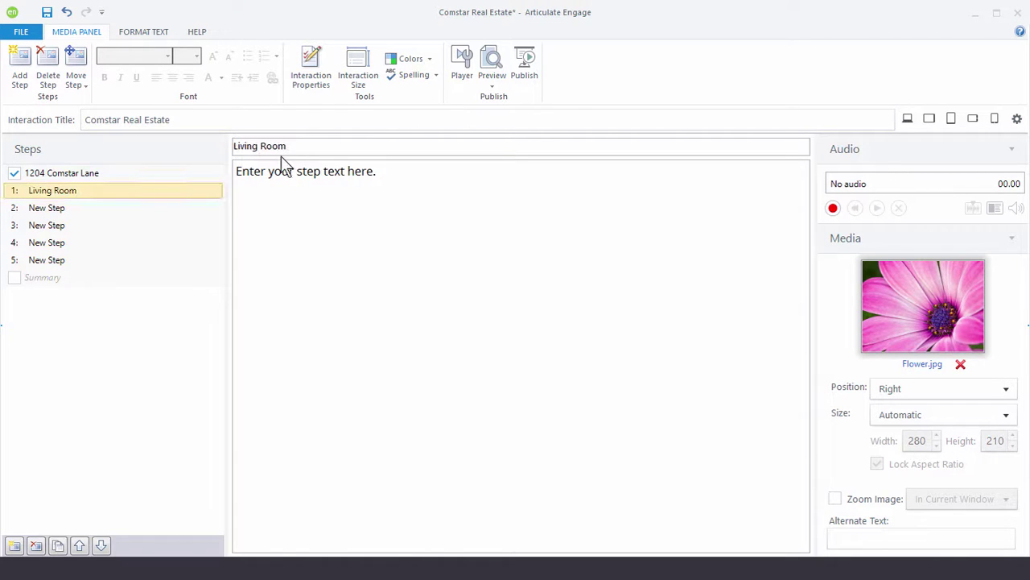
pyautogui.click(37, 208)
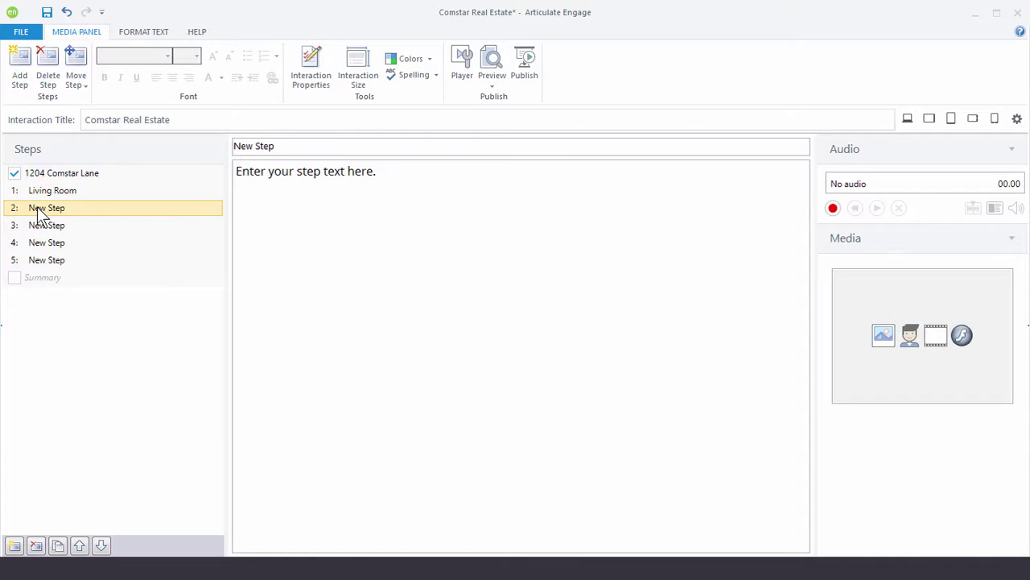
pyautogui.moveTo(279, 146); pyautogui.dragTo(193, 140)
pyautogui.write('Foyer')
pyautogui.click(290, 171)
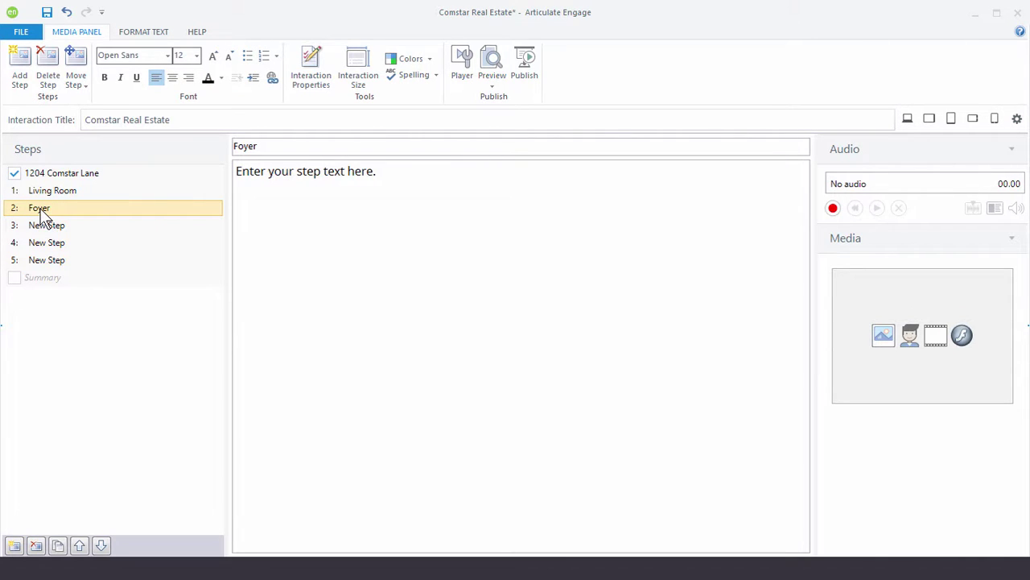
pyautogui.click(52, 229)
pyautogui.click(68, 229)
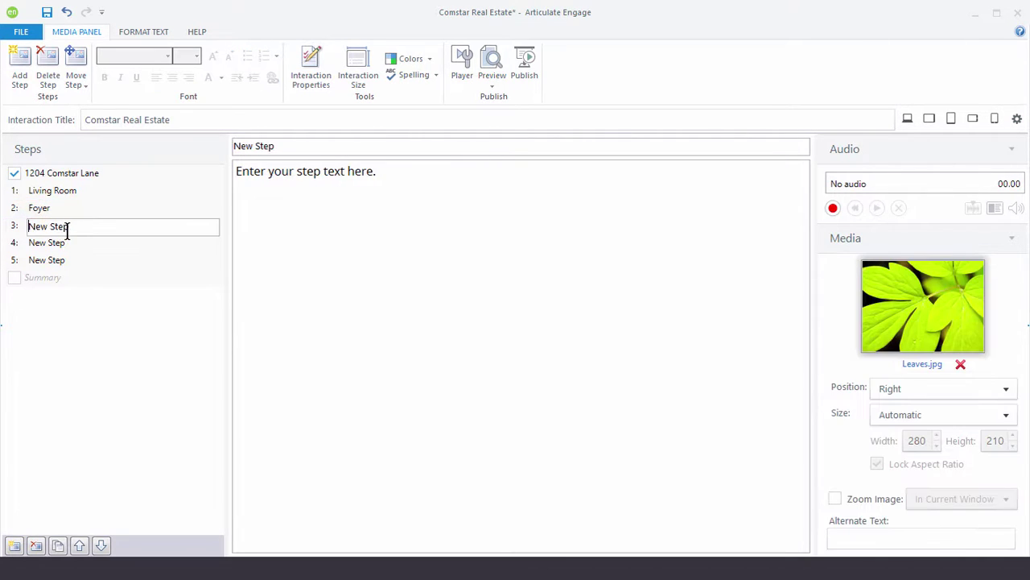
pyautogui.hotkey('ctrl', 'a')
pyautogui.write('Basement')
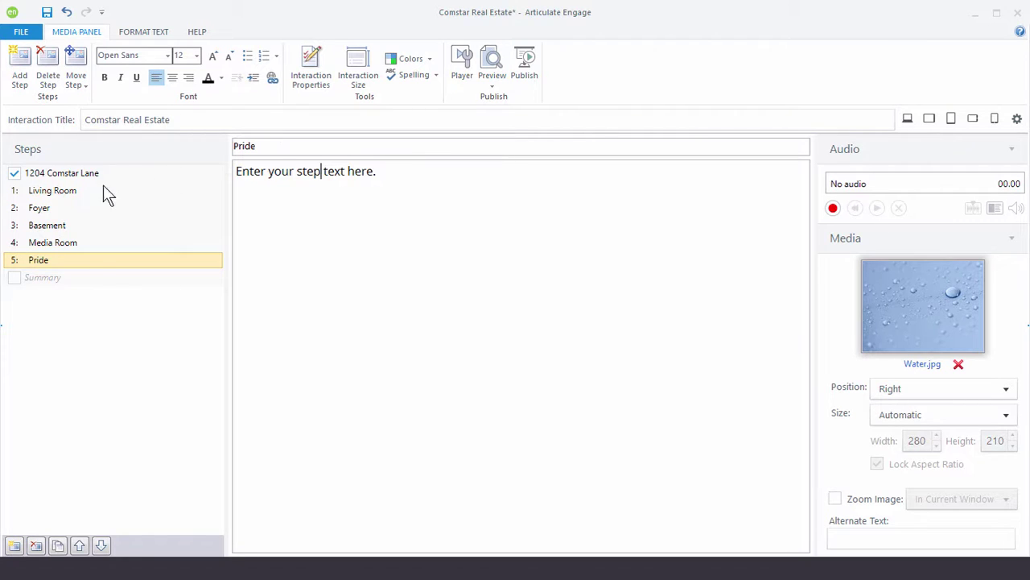
# Step: Paste captions over the placeholder text on the Living Room and Pride steps
pyautogui.click(71, 190)
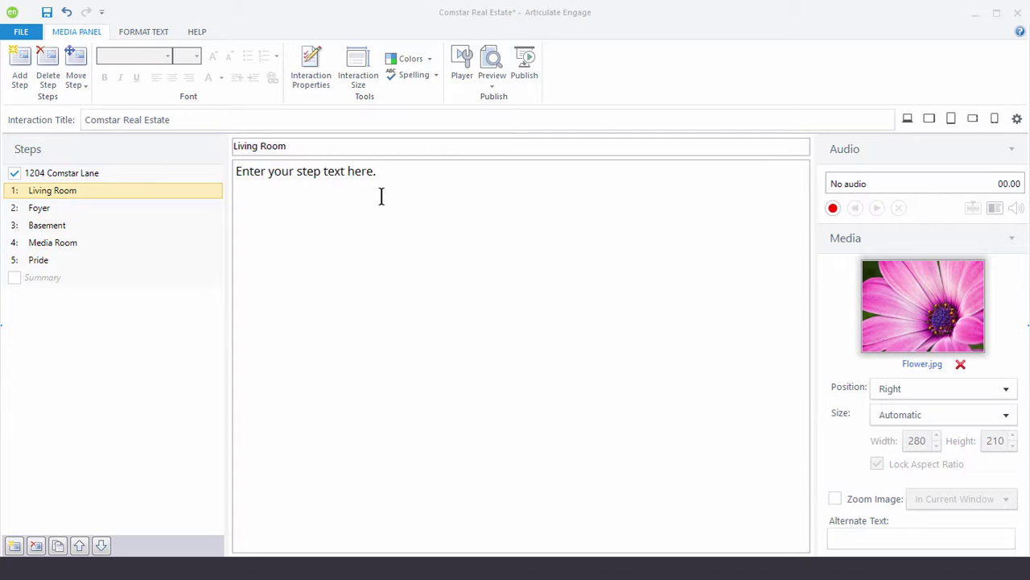
pyautogui.moveTo(379, 172); pyautogui.dragTo(206, 191)
pyautogui.write('The living room is glossy.')
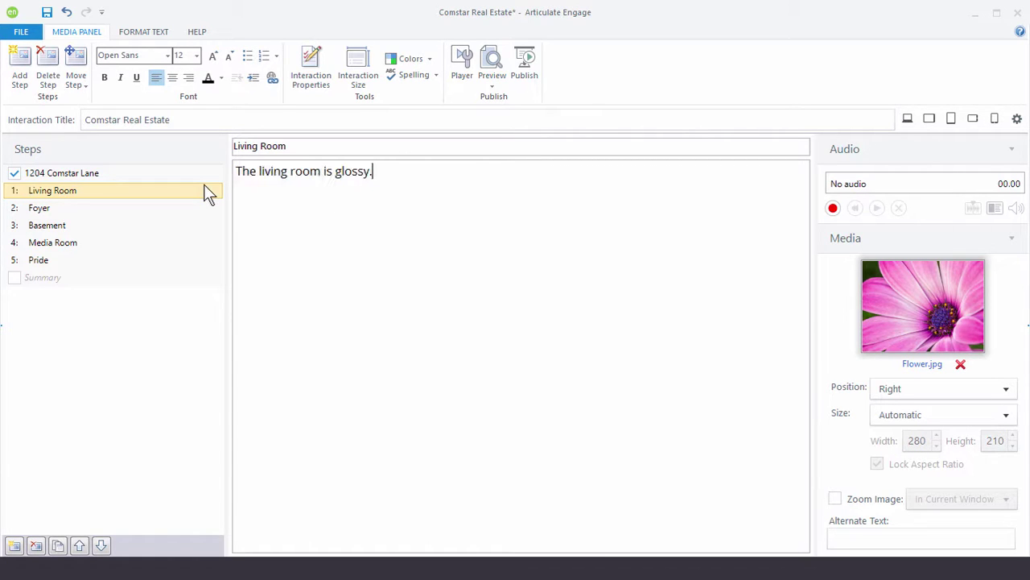
pyautogui.click(128, 206)
pyautogui.click(38, 259)
pyautogui.moveTo(379, 171); pyautogui.dragTo(249, 258)
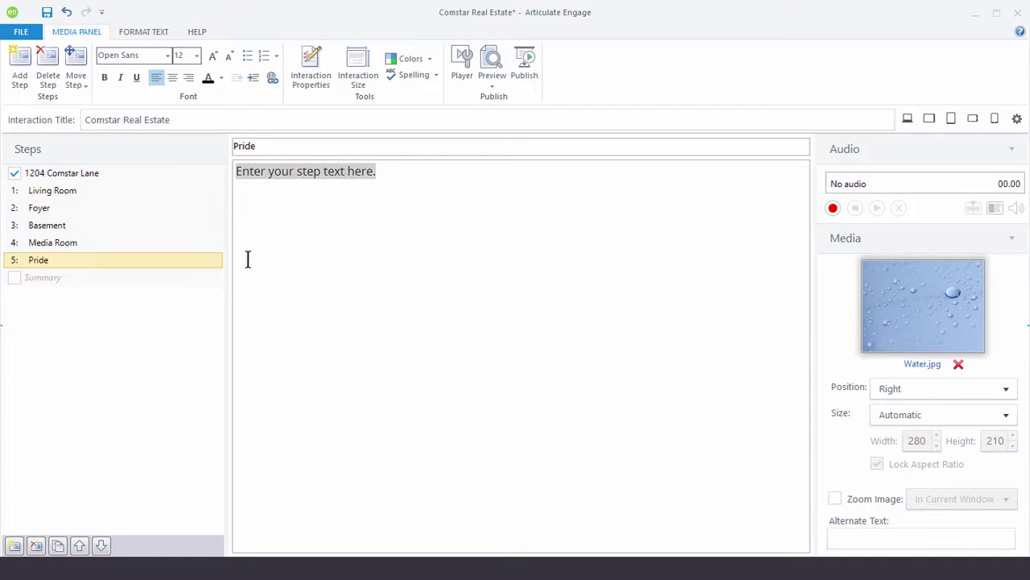
pyautogui.write('This house was built with pride by skilled employees.')
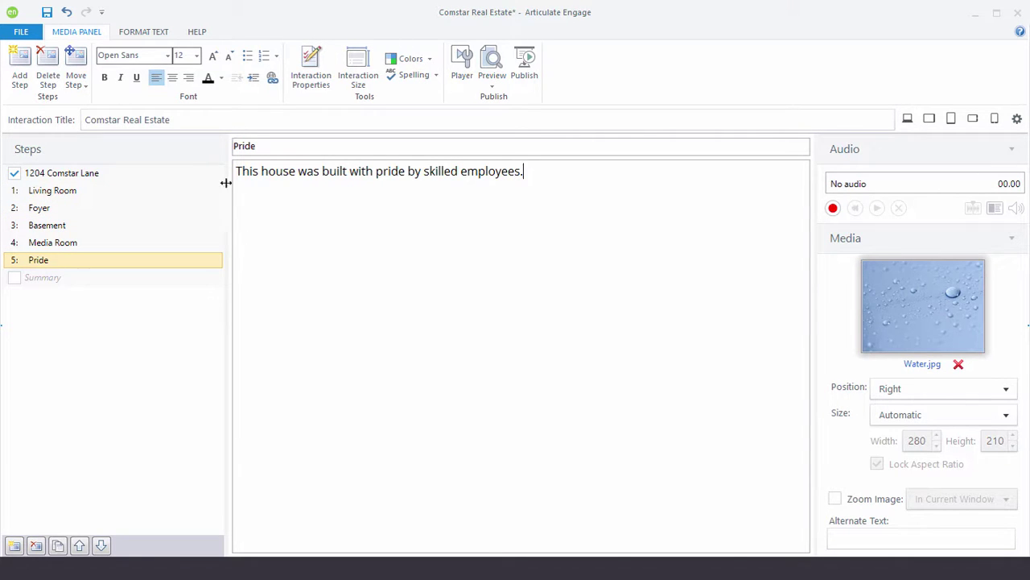
# Step: Review the Living Room, Foyer, Basement, Media Room and Pride steps, ending on Living Room
pyautogui.click(71, 190)
pyautogui.click(37, 209)
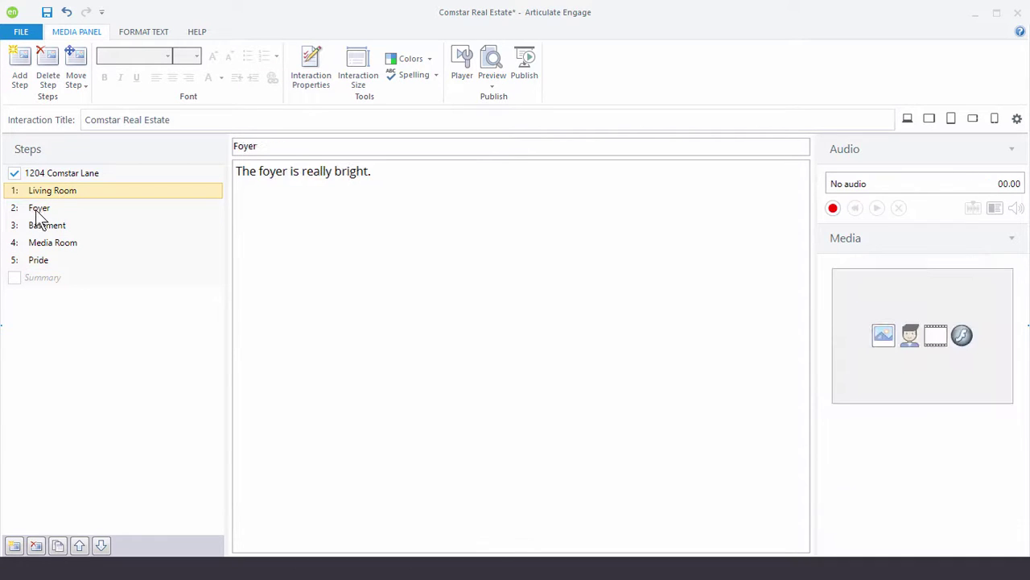
pyautogui.click(58, 228)
pyautogui.click(63, 244)
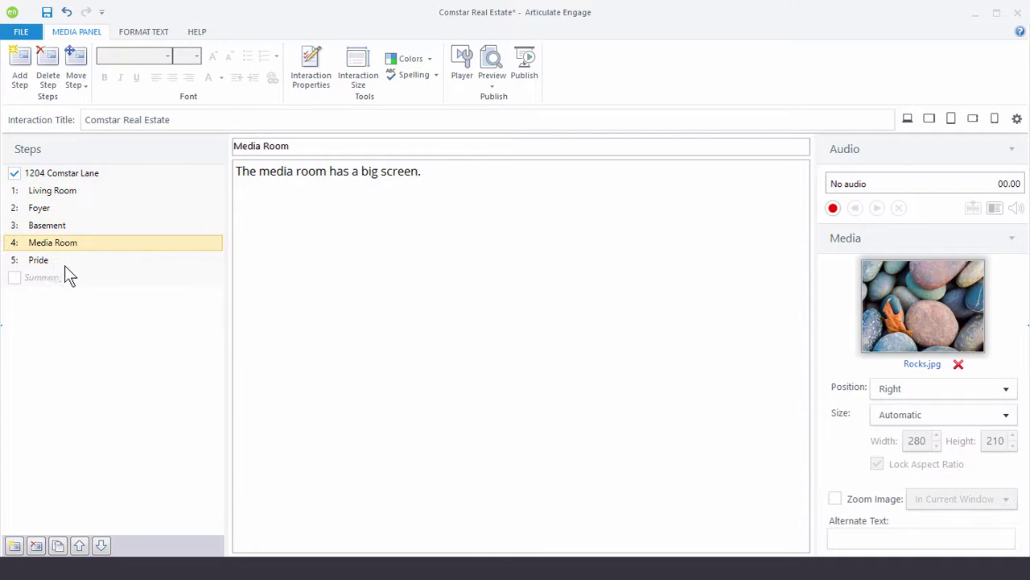
pyautogui.click(48, 262)
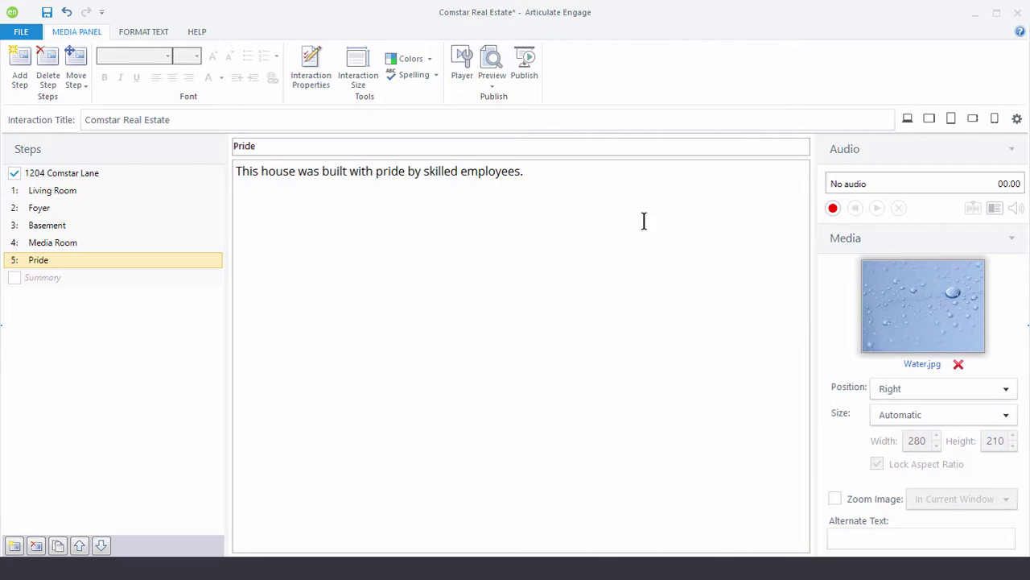
pyautogui.click(49, 194)
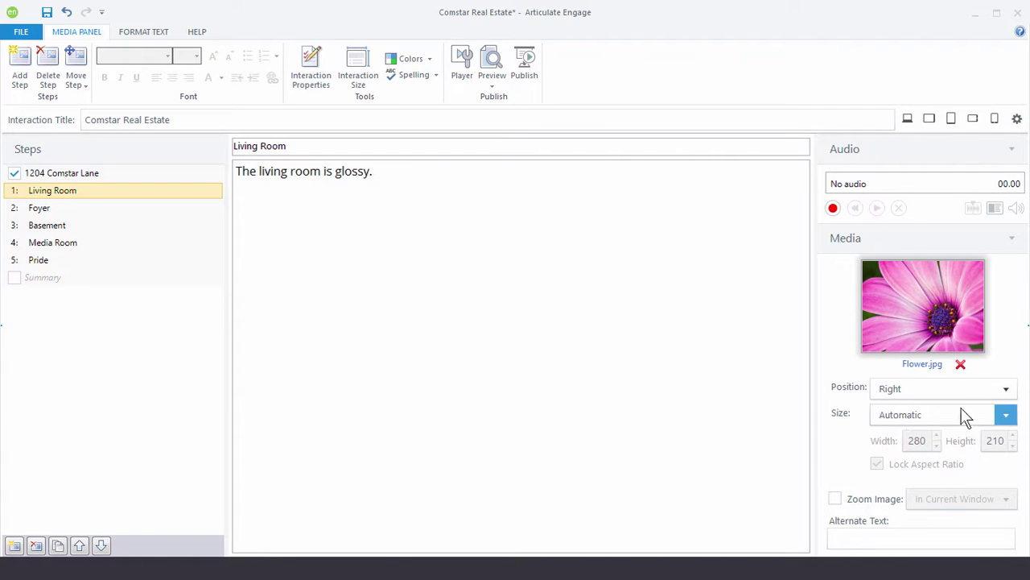
# Step: Swap the Living Room step's Flower.jpg for LivingRoom.jpg, reinserting it a second time
pyautogui.click(961, 367)
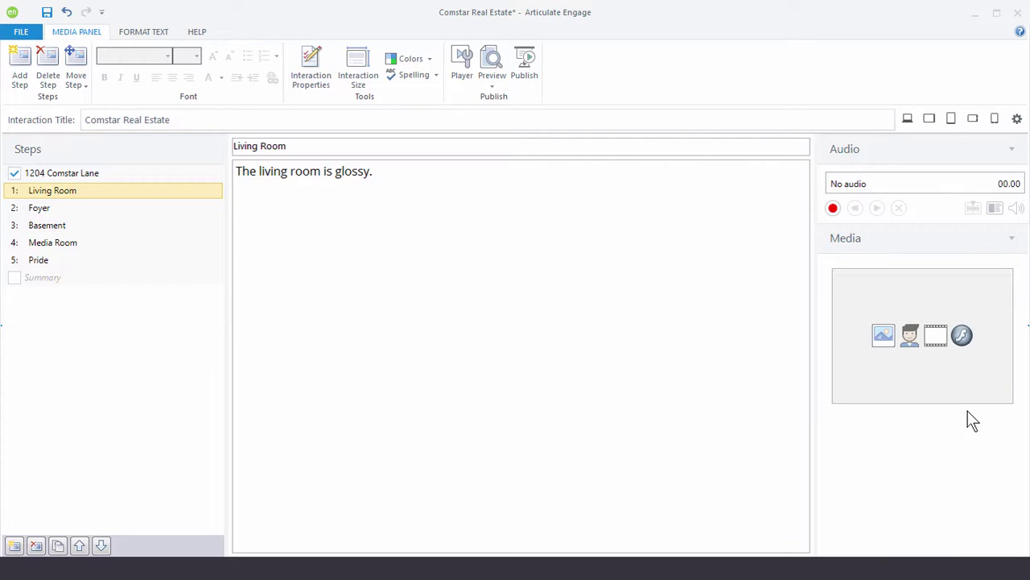
pyautogui.click(884, 338)
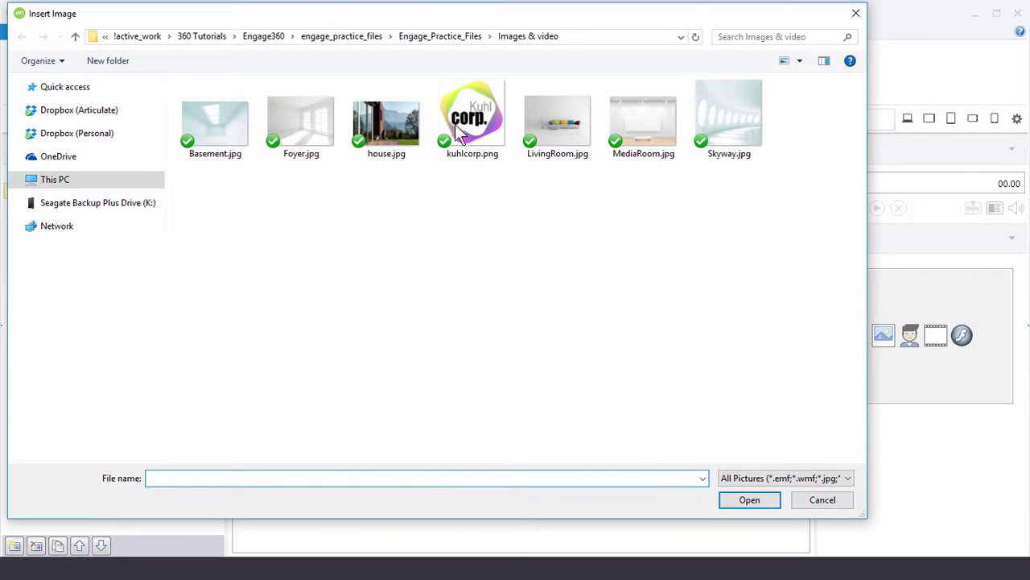
pyautogui.click(554, 122)
pyautogui.click(749, 499)
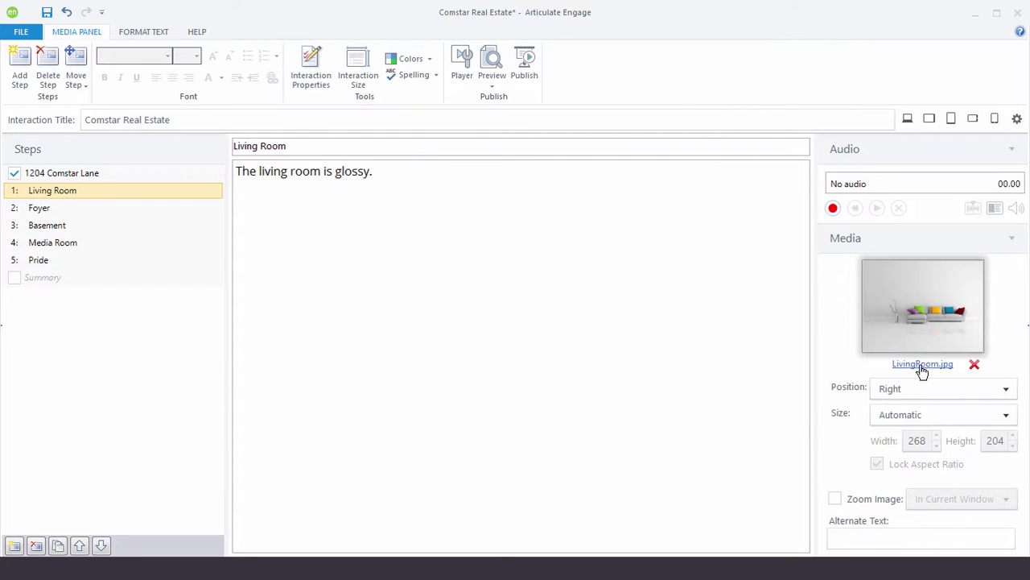
pyautogui.click(974, 367)
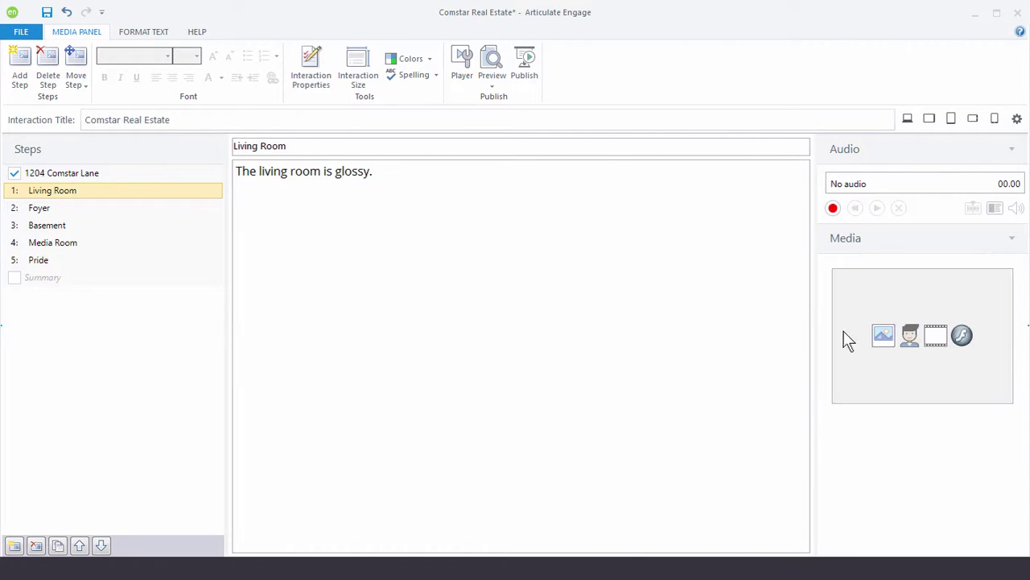
pyautogui.click(884, 336)
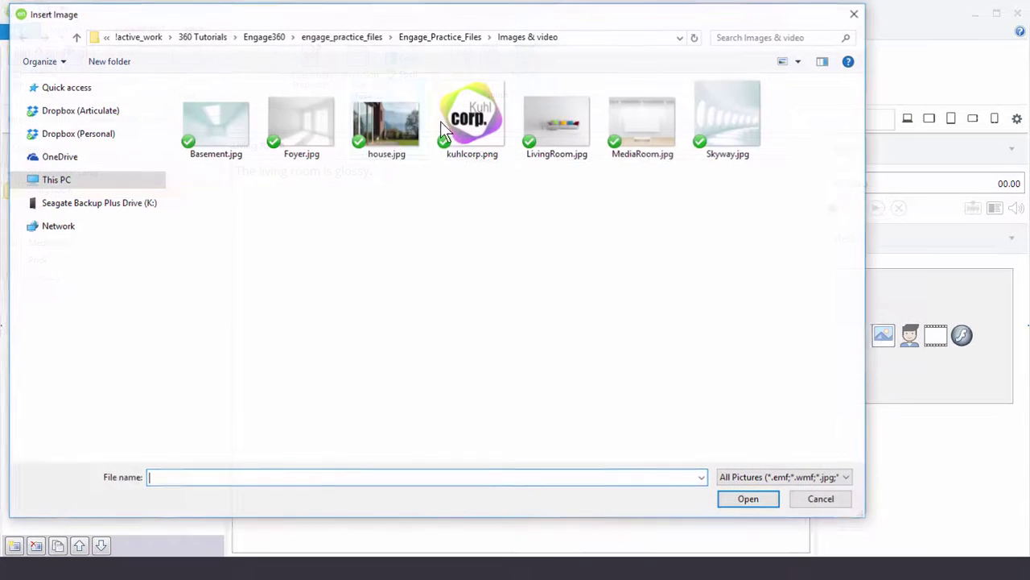
pyautogui.click(531, 127)
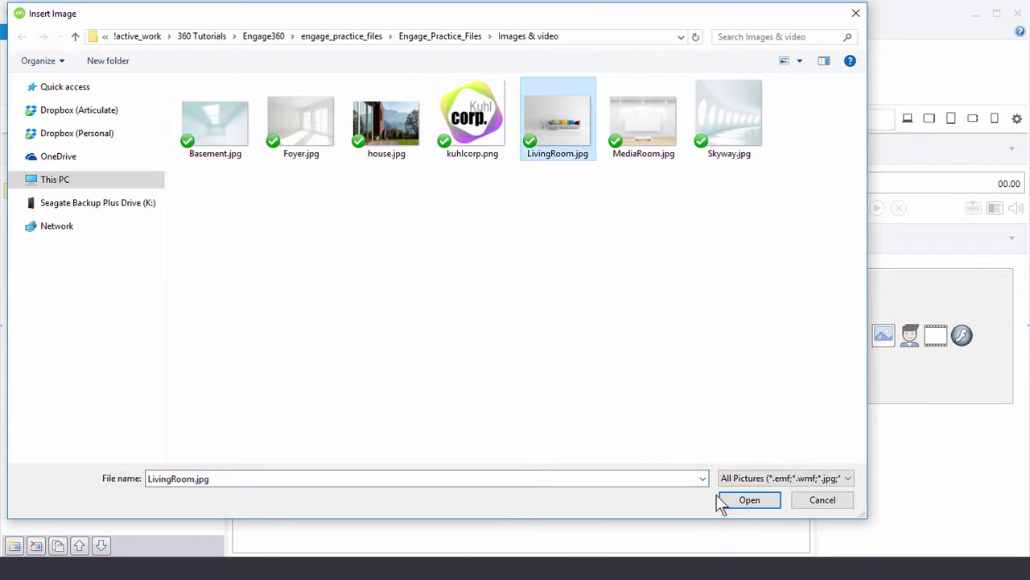
pyautogui.click(744, 500)
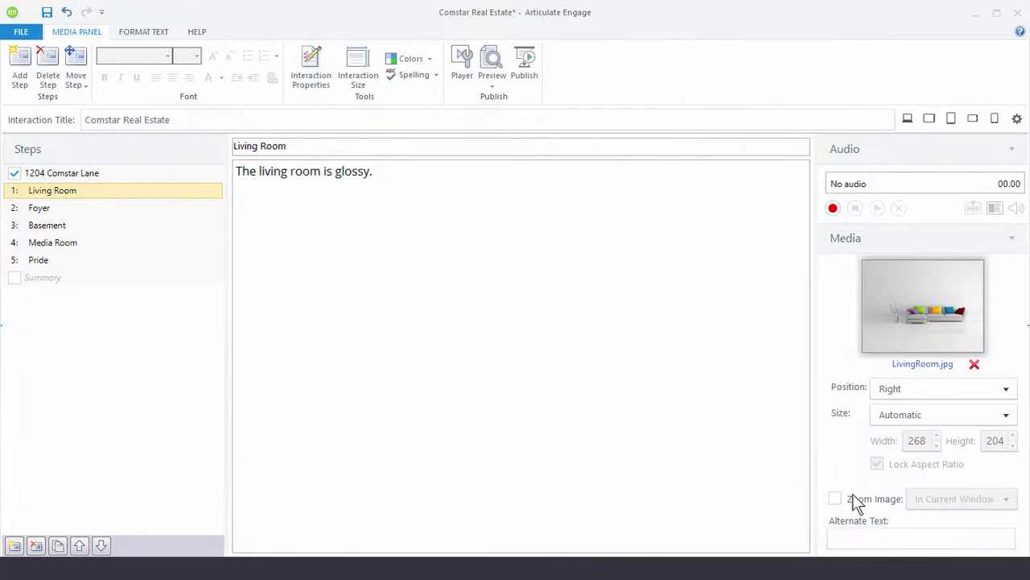
pyautogui.click(922, 364)
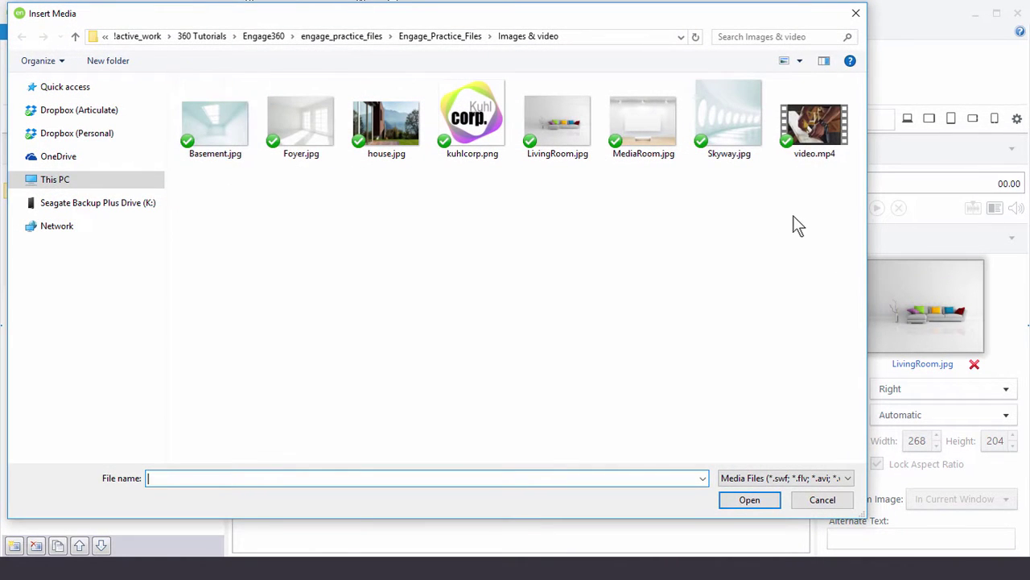
# Step: Replace the Living Room step's photo with LivingRoom.jpg
pyautogui.click(822, 500)
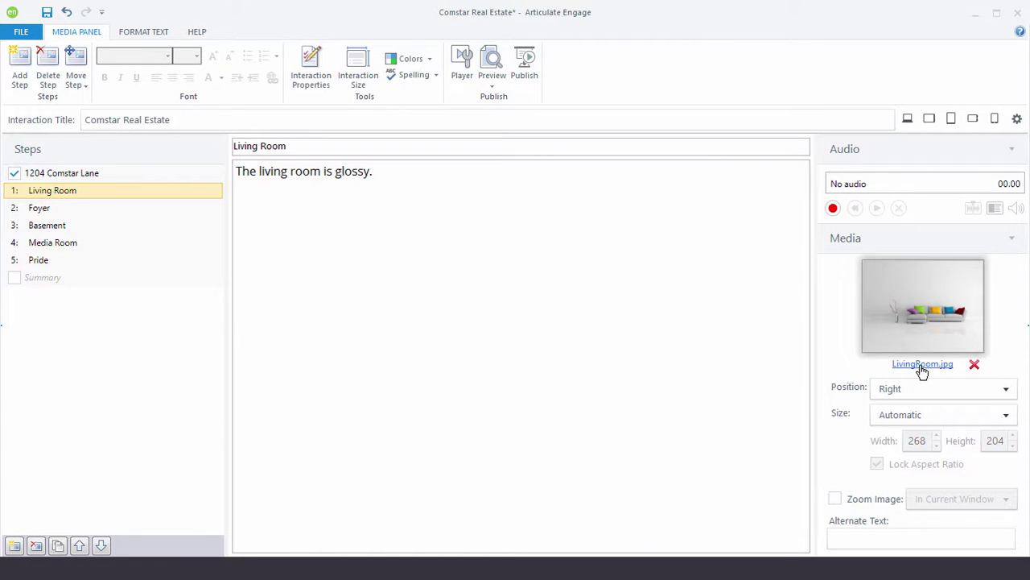
pyautogui.click(974, 365)
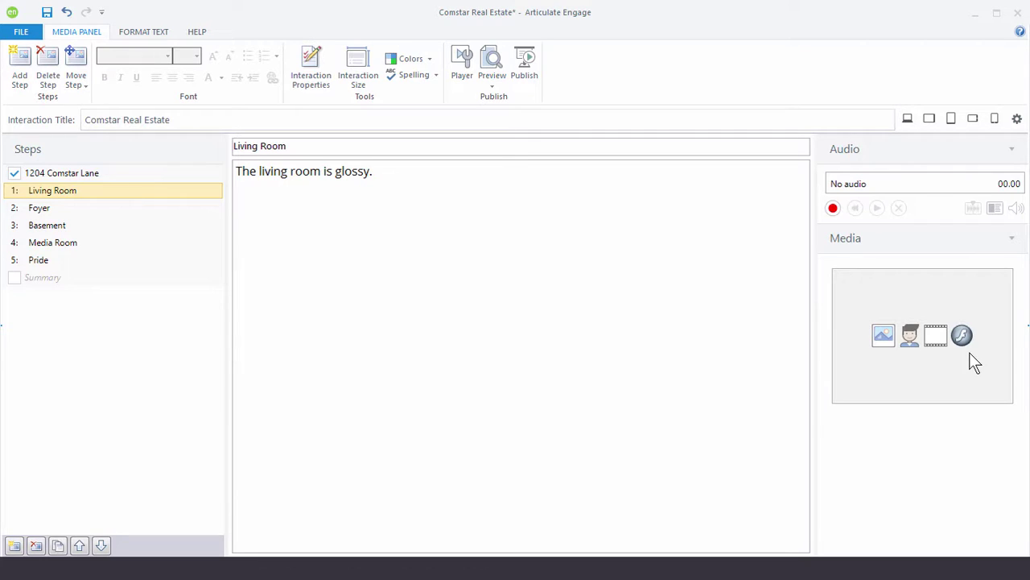
pyautogui.click(883, 336)
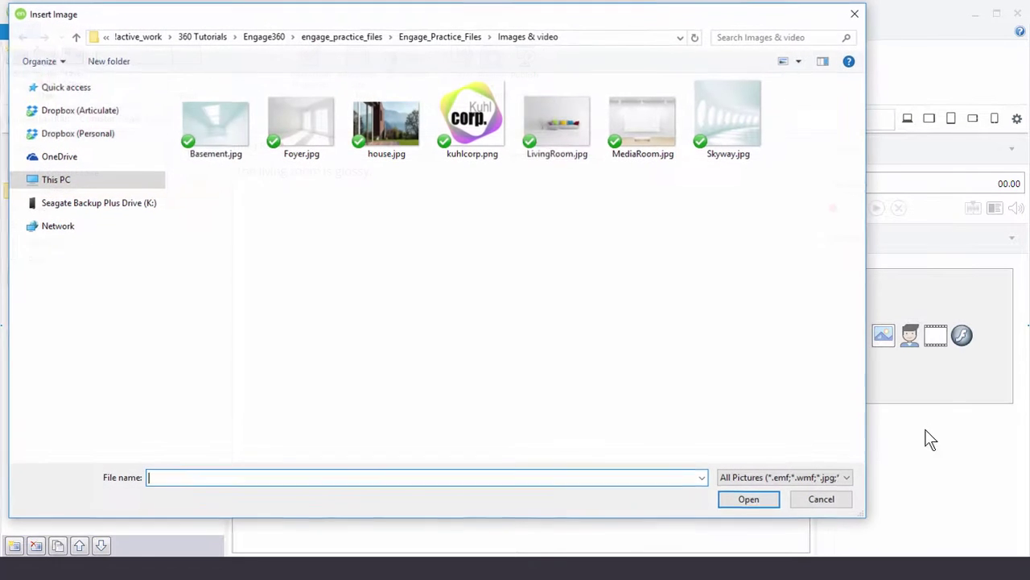
pyautogui.click(559, 132)
pyautogui.click(760, 506)
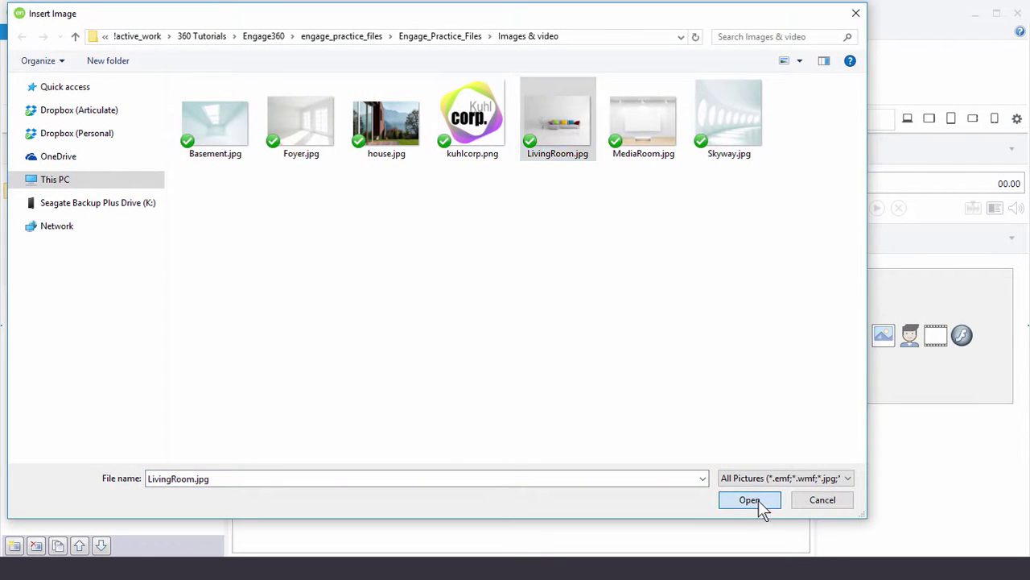
# Step: Insert Foyer.jpg on the Foyer step
pyautogui.click(50, 211)
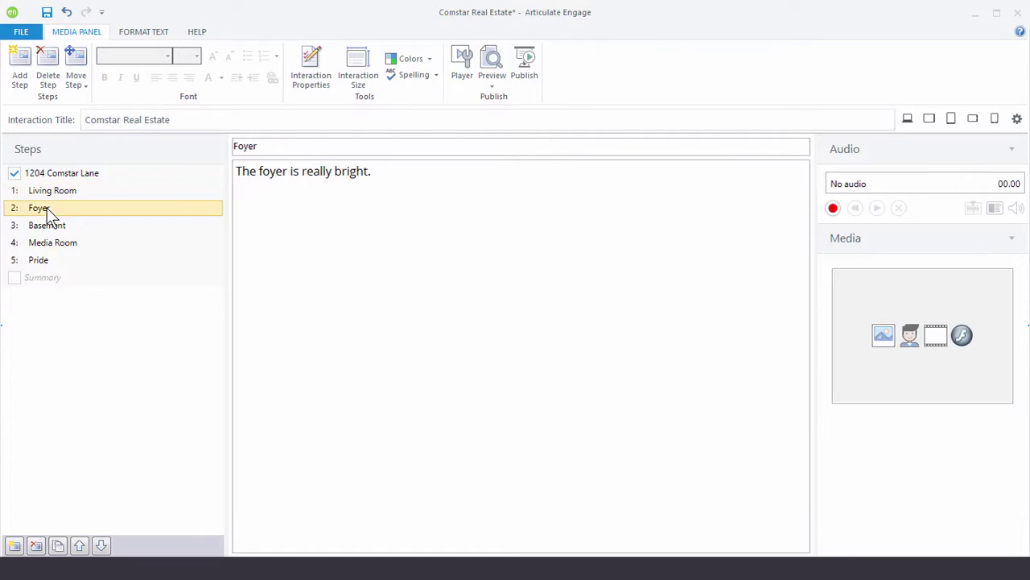
pyautogui.click(883, 336)
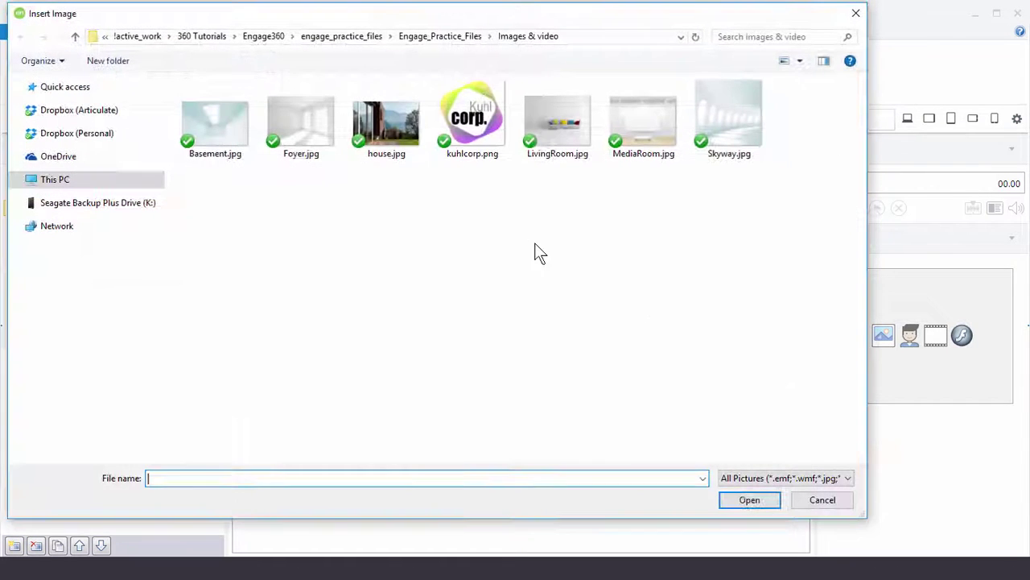
pyautogui.click(313, 134)
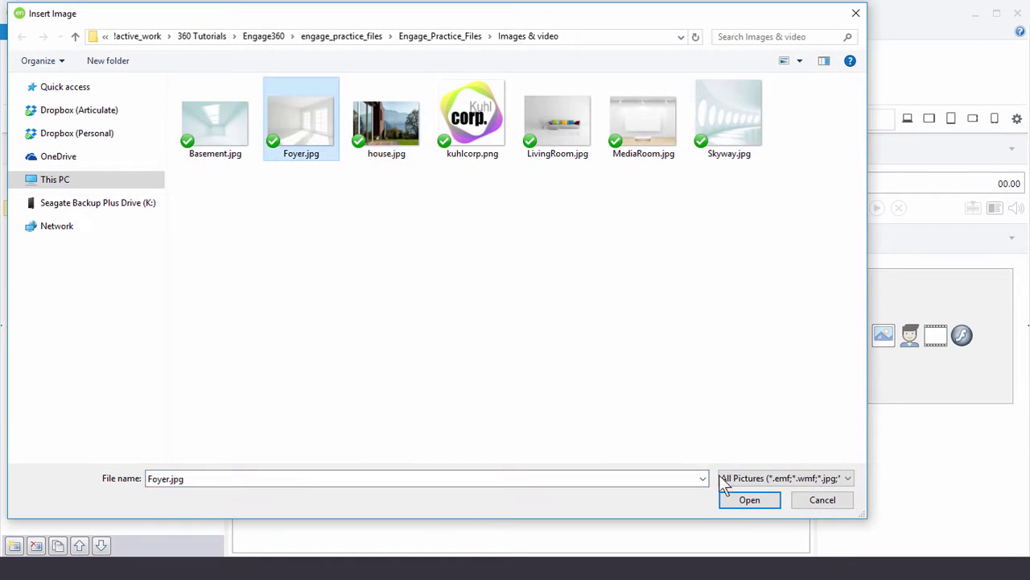
pyautogui.click(746, 503)
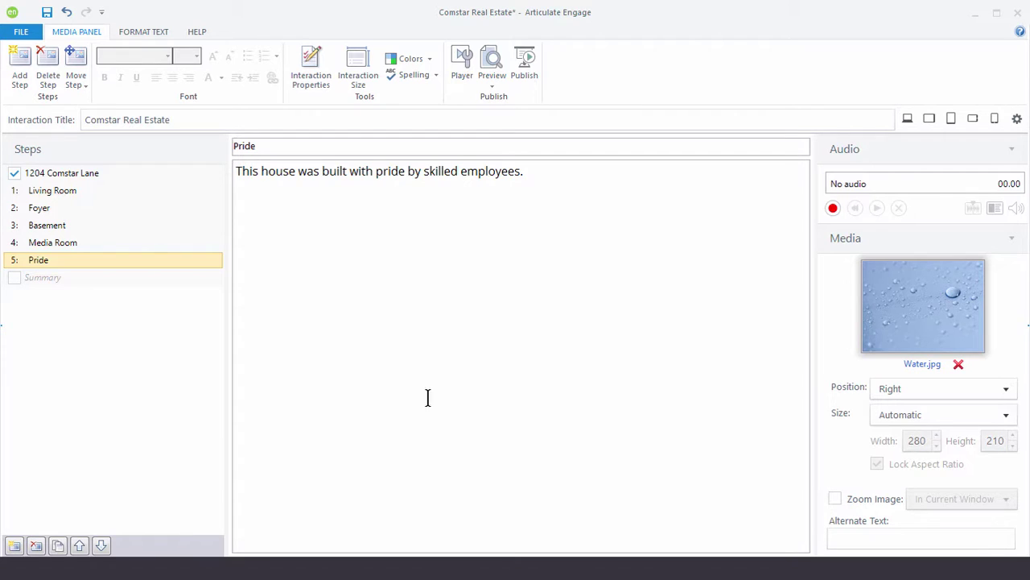
# Step: Replace the Pride step's Water.jpg with video.mp4 and preview the whole interaction
pyautogui.click(959, 367)
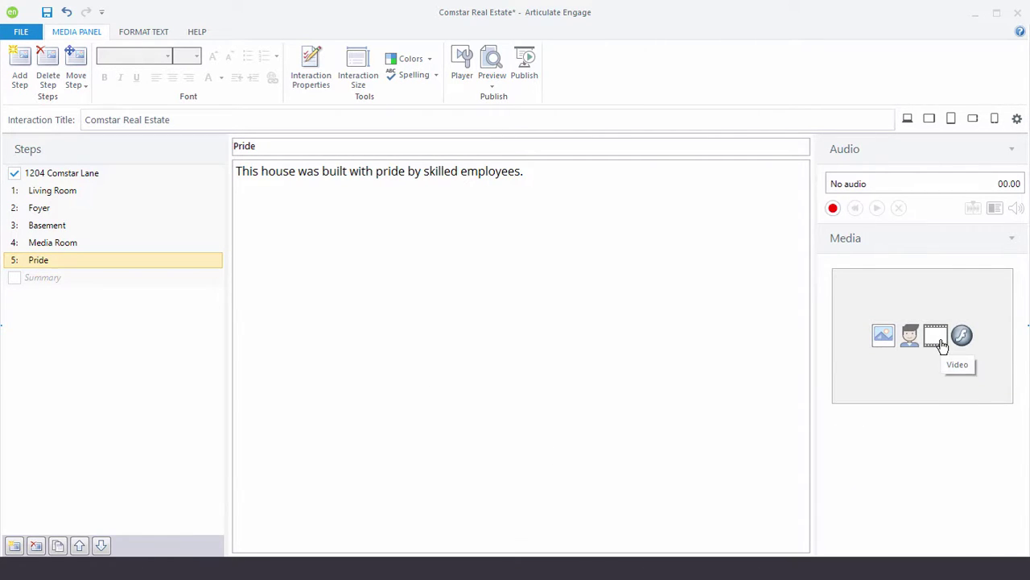
pyautogui.click(938, 340)
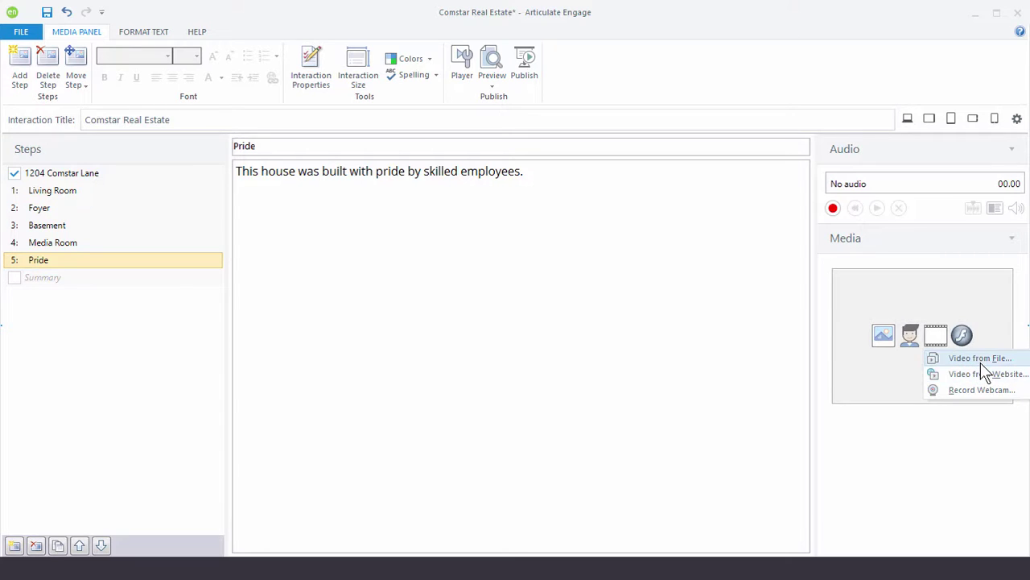
pyautogui.click(980, 362)
pyautogui.click(216, 104)
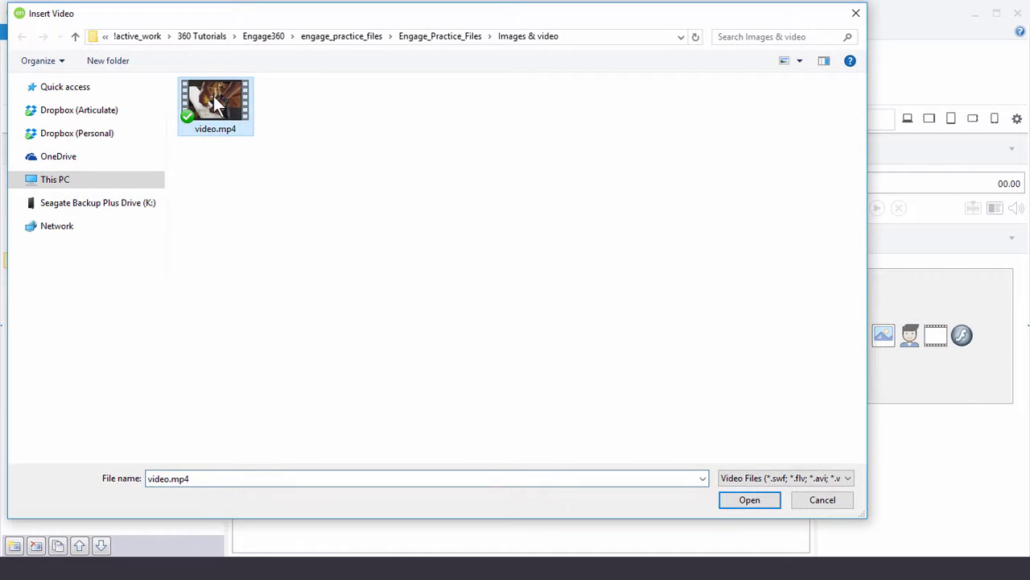
pyautogui.click(763, 499)
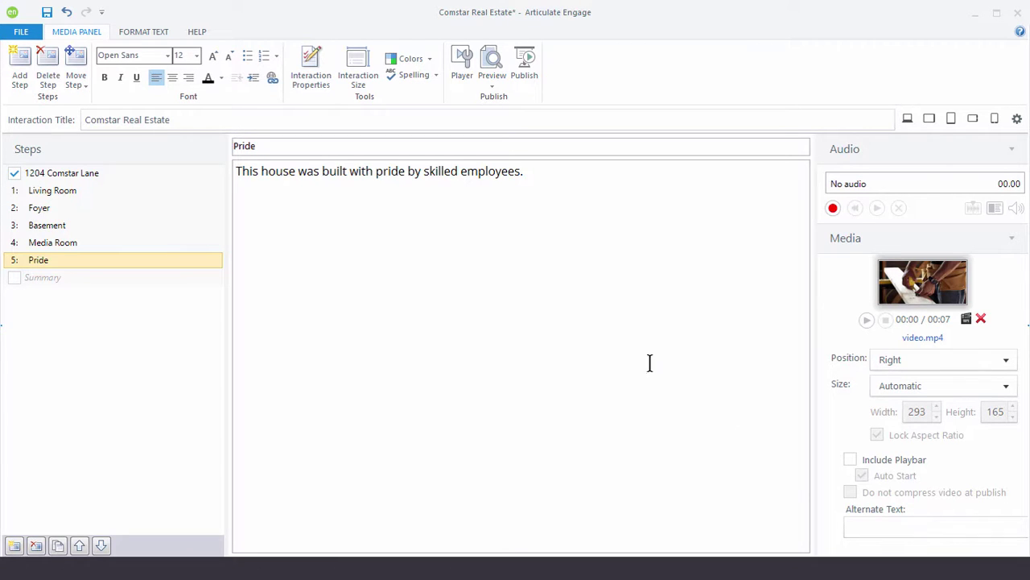
pyautogui.click(495, 88)
pyautogui.click(524, 115)
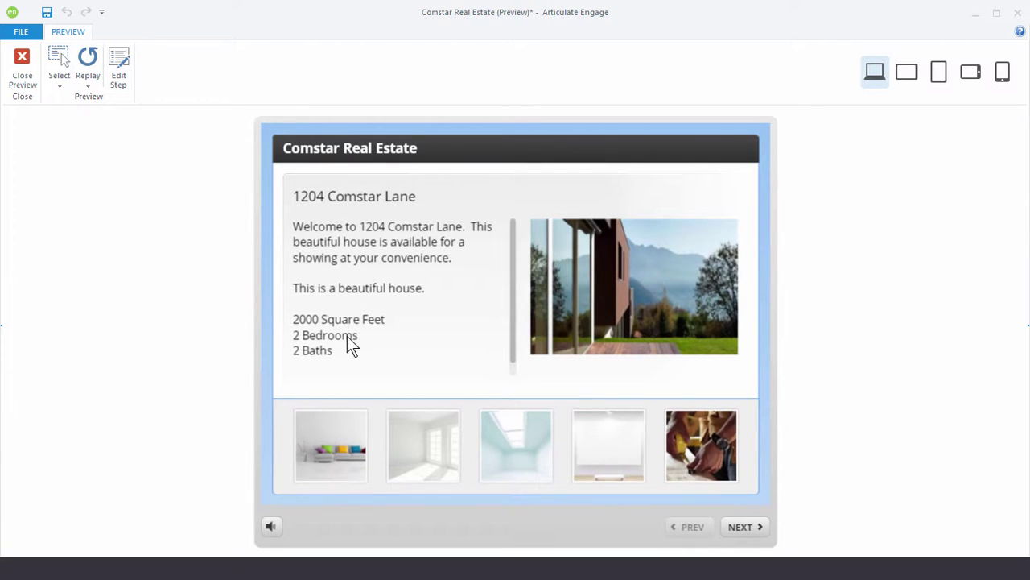
pyautogui.click(337, 456)
pyautogui.click(424, 467)
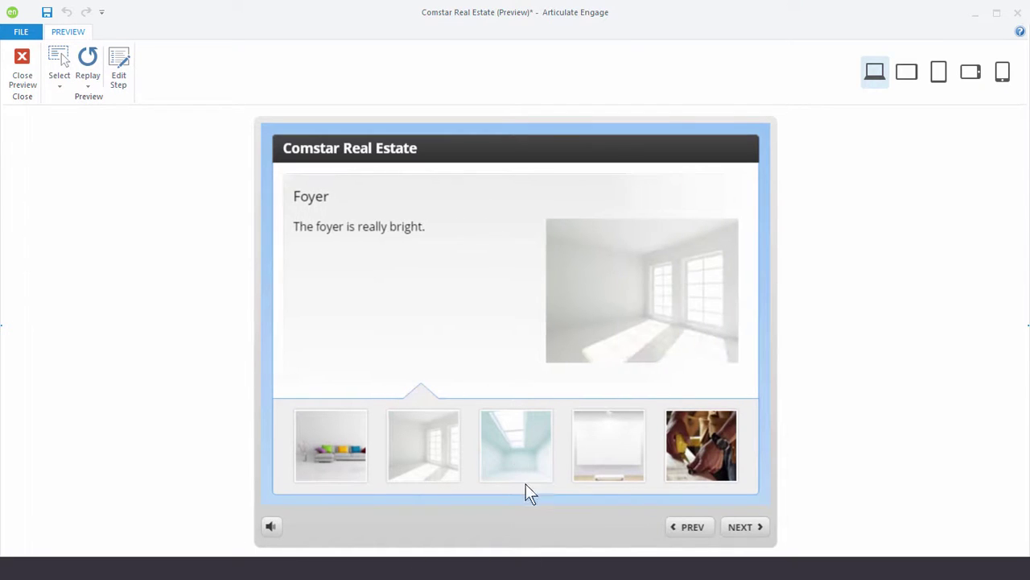
pyautogui.click(516, 452)
pyautogui.click(610, 454)
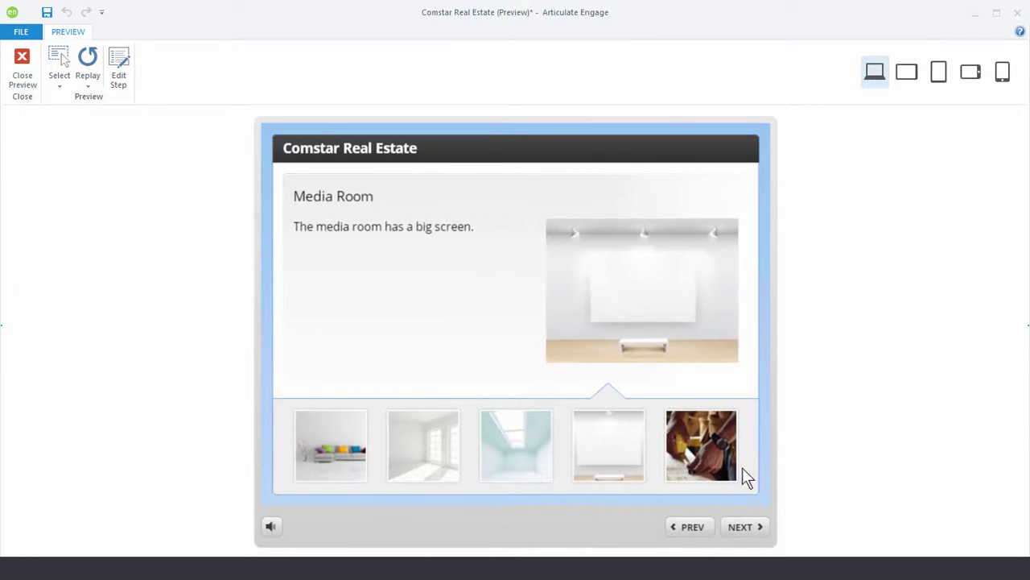
pyautogui.click(704, 458)
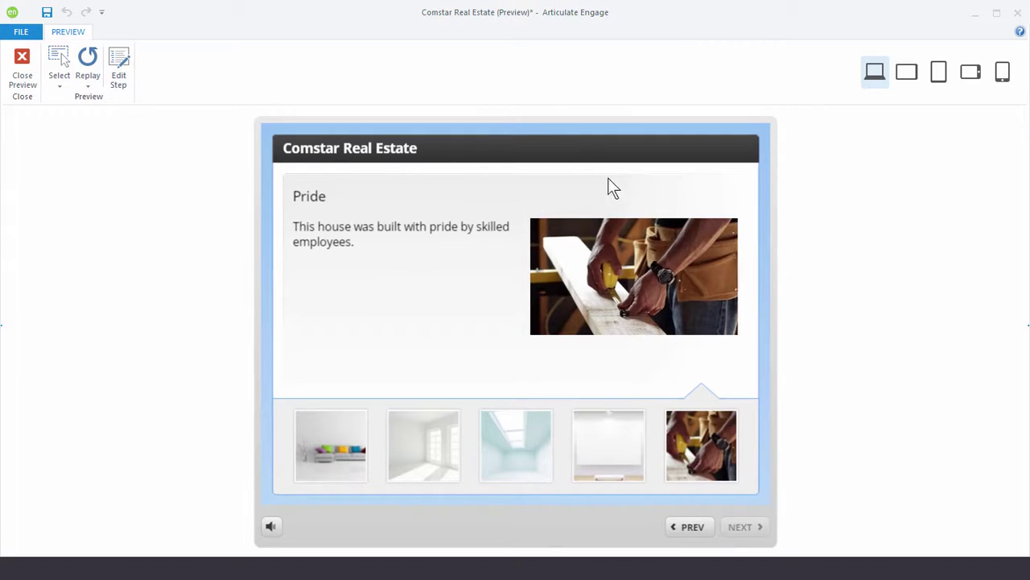
pyautogui.click(34, 69)
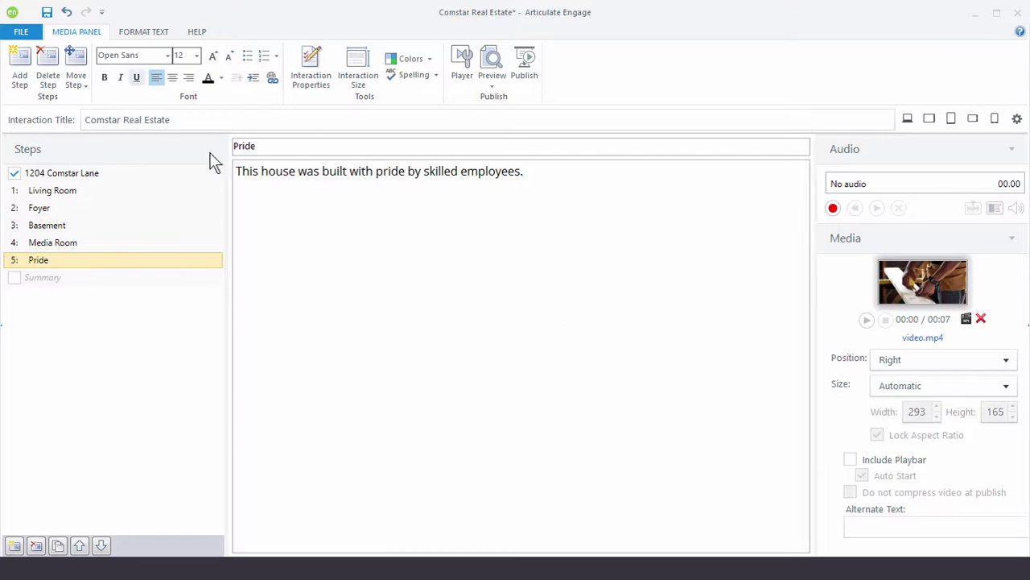
# Step: Review the Articulate Presenter and Articulate 360 publish options, then settle on Web publishing for Comstar Real Estate
pyautogui.click(523, 71)
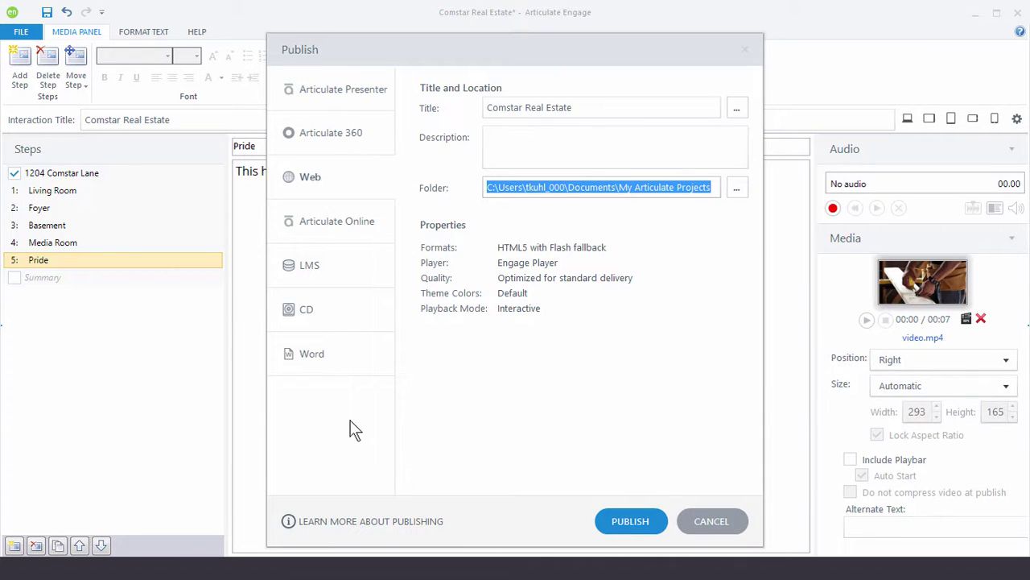
pyautogui.click(323, 91)
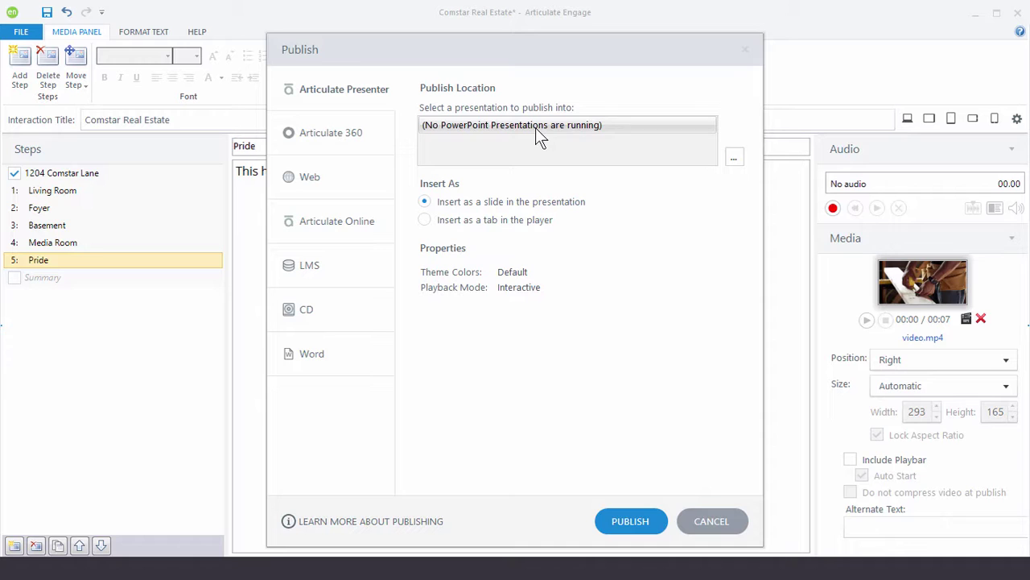
pyautogui.click(319, 138)
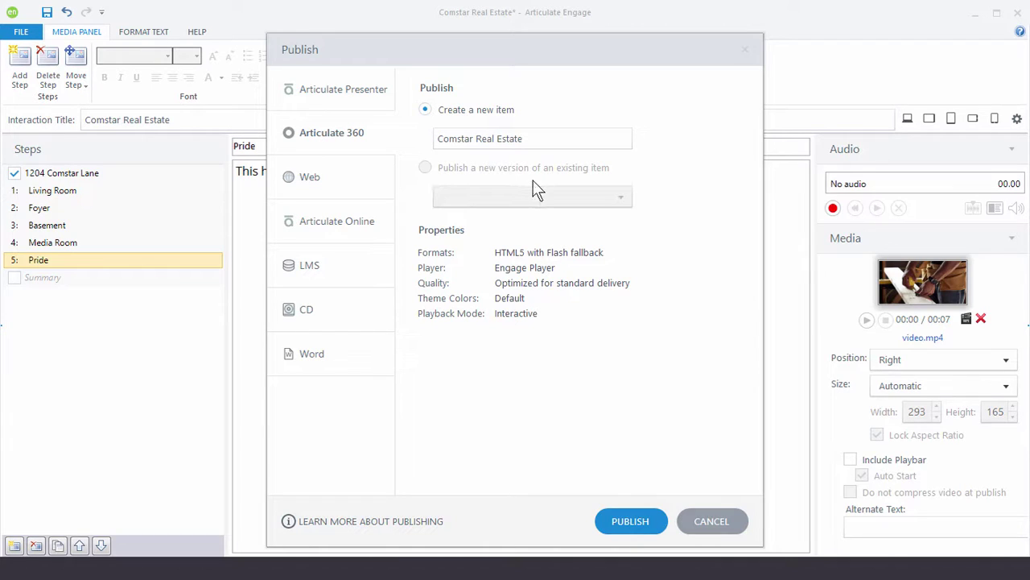
pyautogui.click(330, 179)
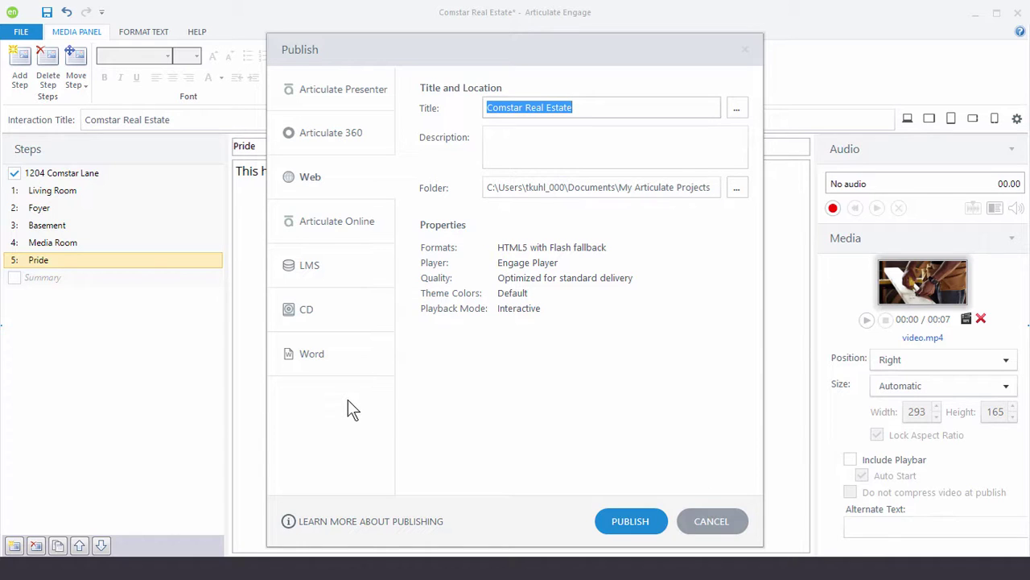
pyautogui.click(561, 255)
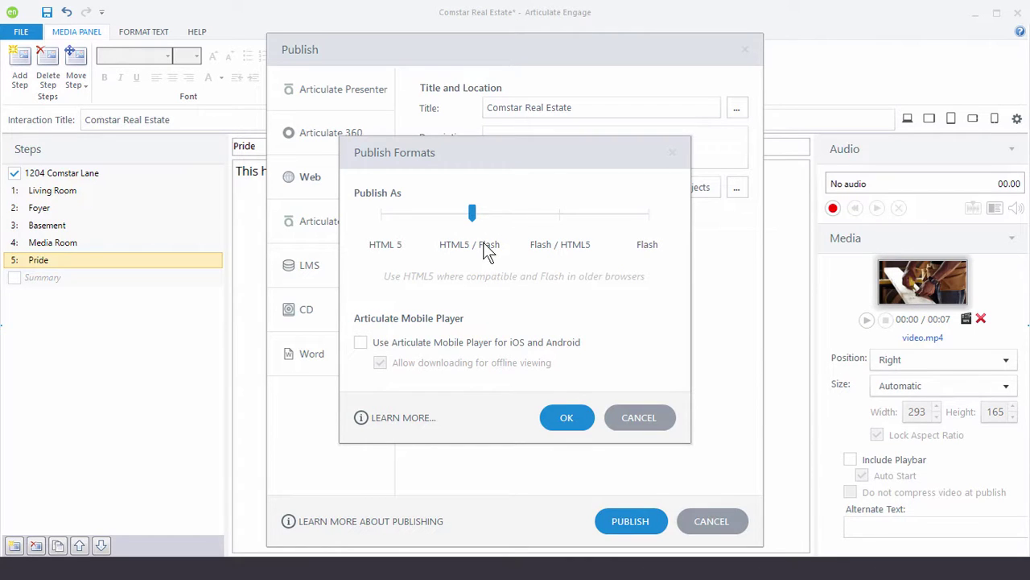
# Step: Cancel the Publish Formats dialog, leaving the format as HTML5 with Flash fallback
pyautogui.click(644, 418)
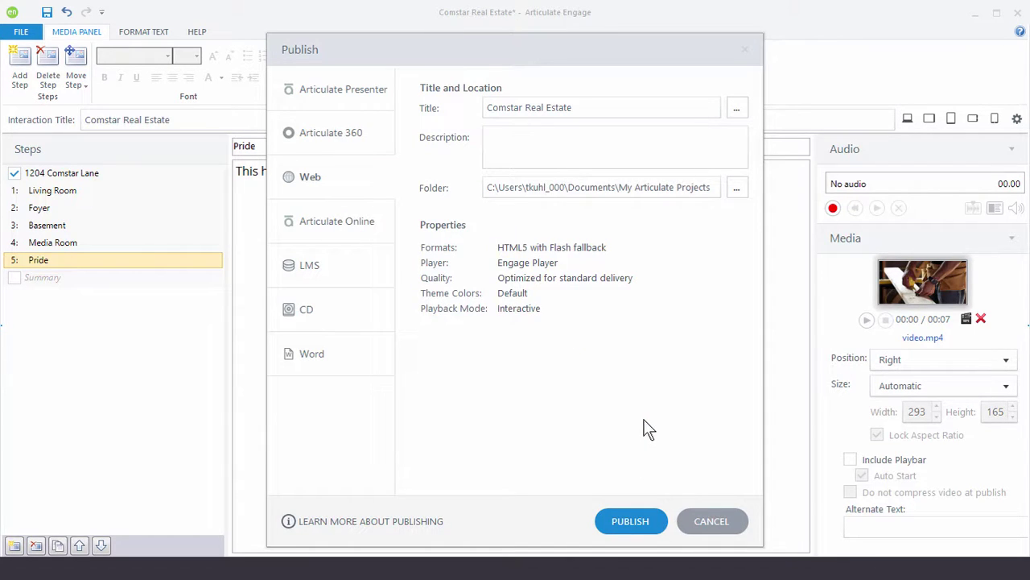